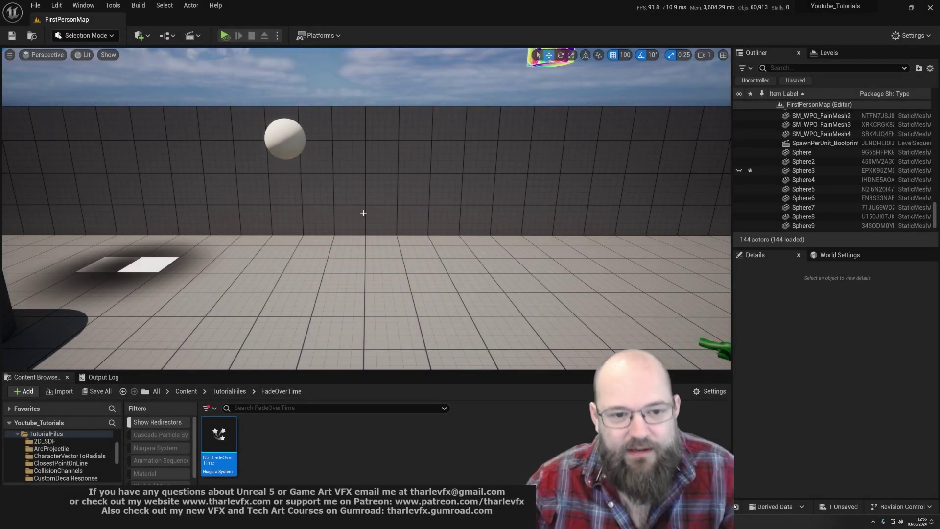
- Select the NS_FadeOverTime effect in the level and examine its sphere from near and far
click(289, 220)
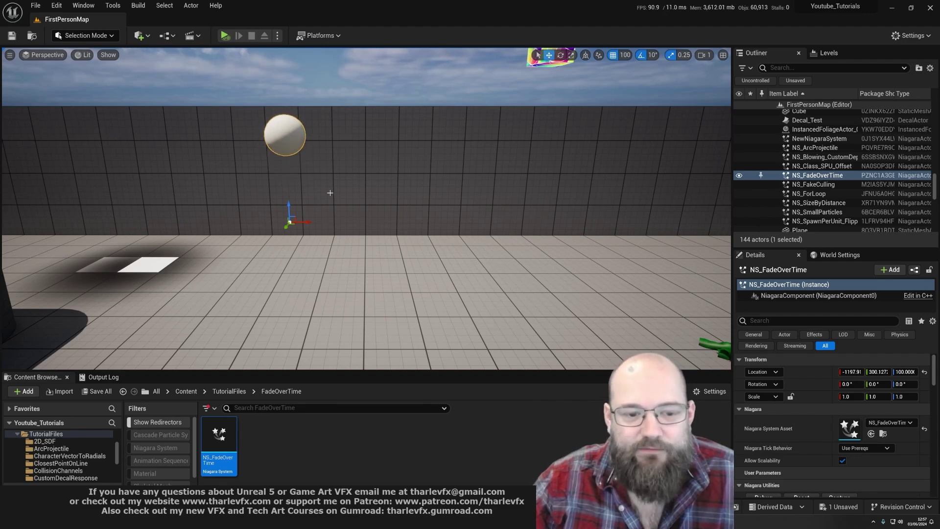
right_drag(334, 191, 316, 196)
key(w)
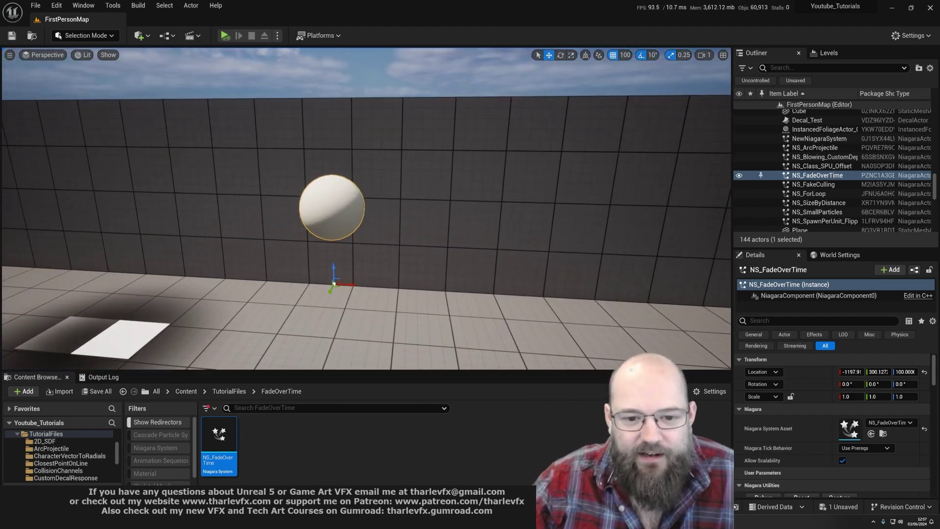
right_drag(374, 219, 422, 213)
key(s)
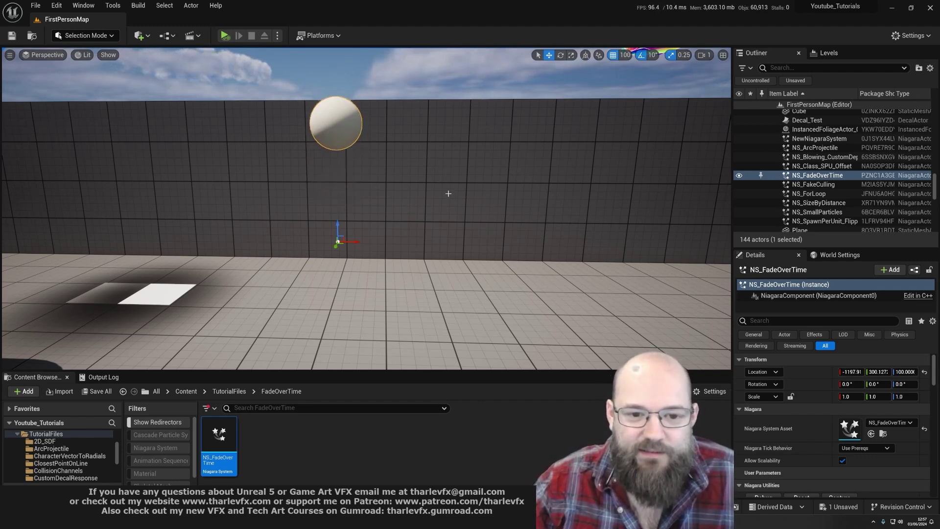
right_drag(452, 257, 443, 255)
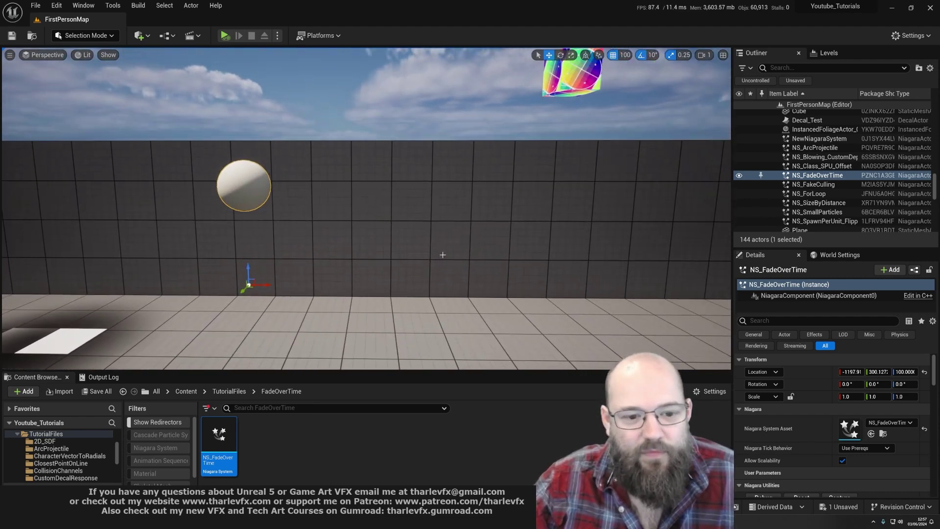
drag(442, 254, 441, 253)
- Create a Niagara system from the Empty emitter template in the FadeOverTime folder, name it Class_Fade and open it
click(321, 444)
right_click(320, 445)
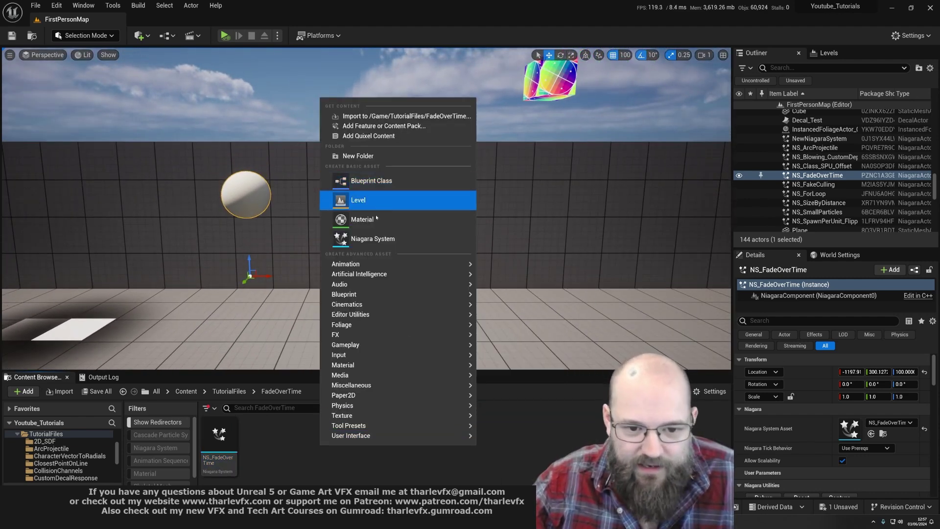
click(373, 238)
click(526, 385)
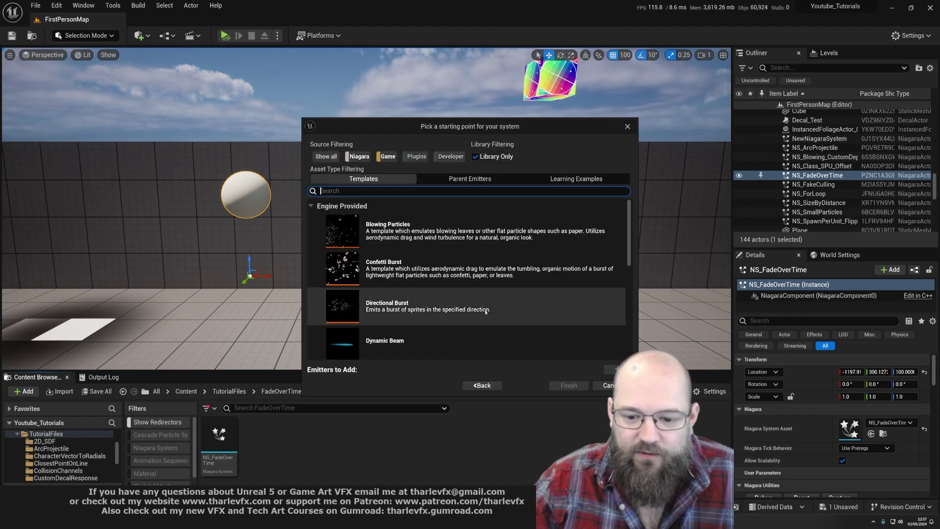
click(401, 341)
scroll(416, 333, down, 2)
click(432, 329)
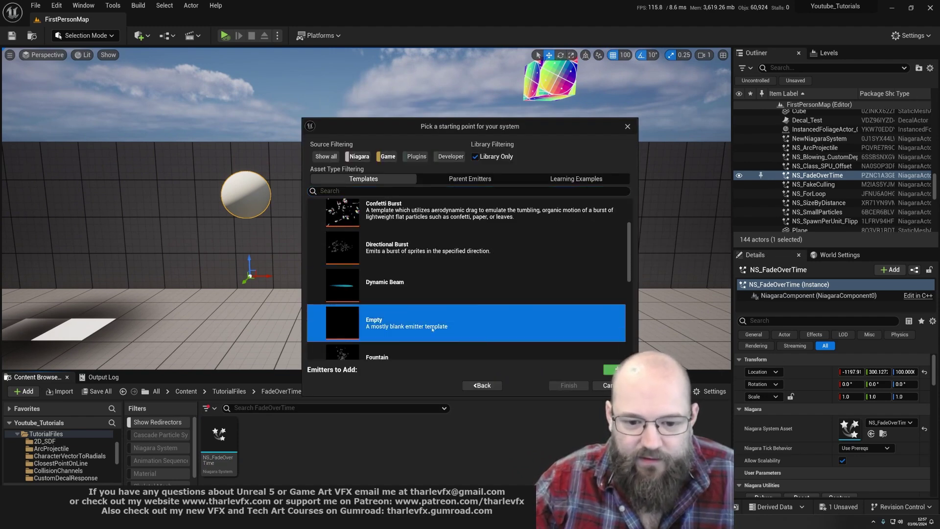
click(611, 369)
click(568, 385)
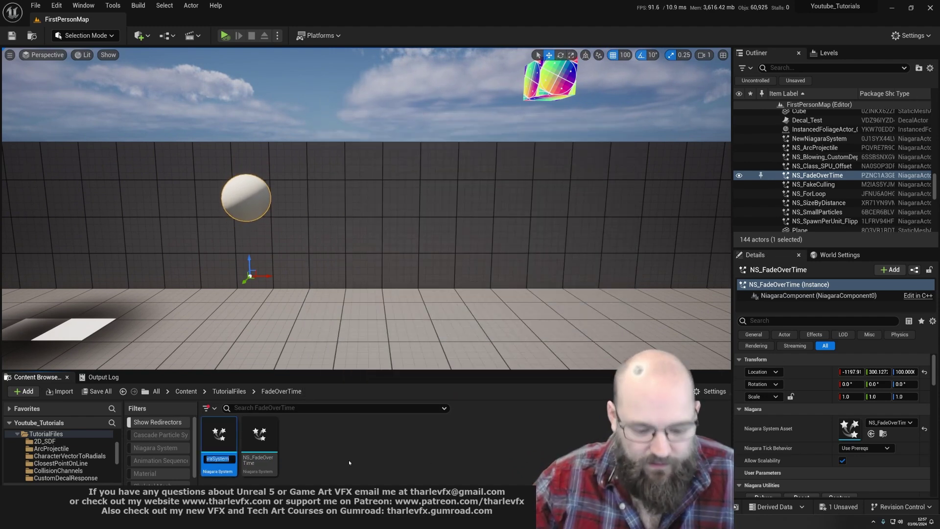
text(Class_Fade)
key(Return)
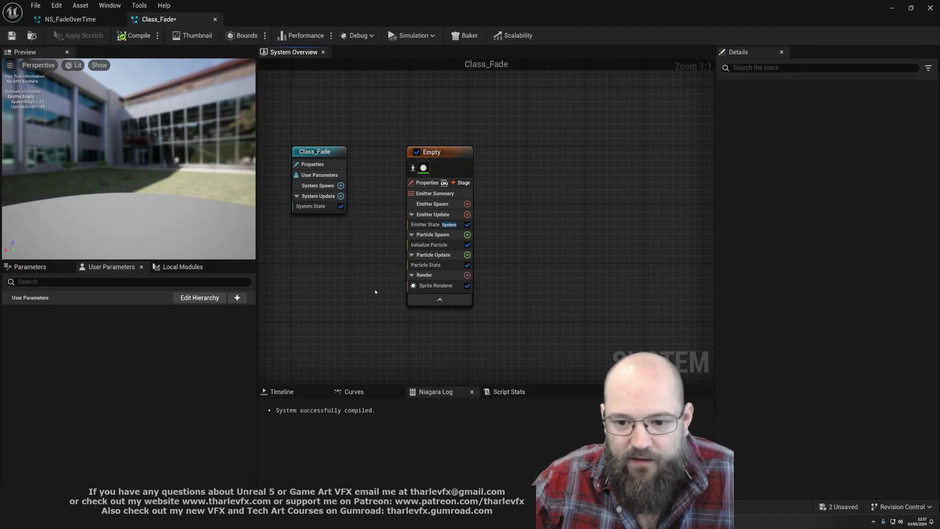
- Replace the Empty emitter's Sprite Renderer with a Mesh Renderer
click(436, 285)
key(Delete)
click(467, 266)
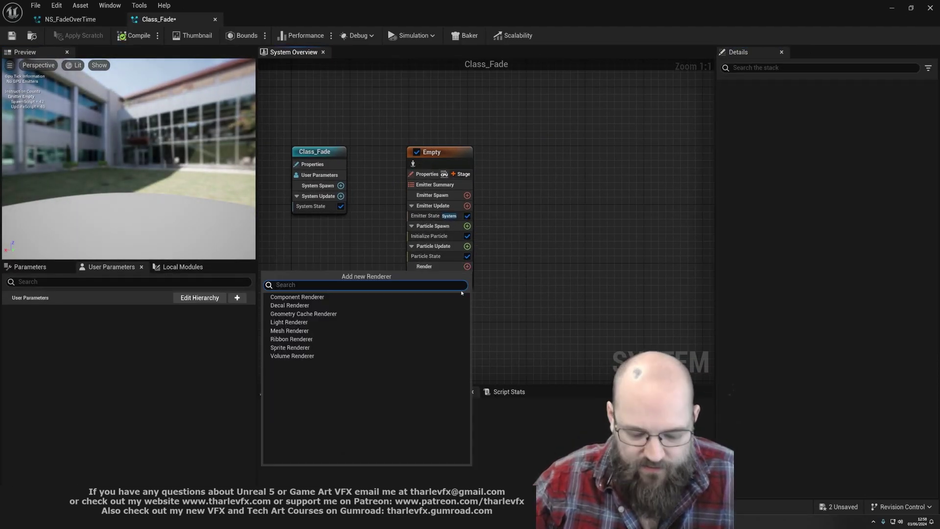
text(mesh)
key(Return)
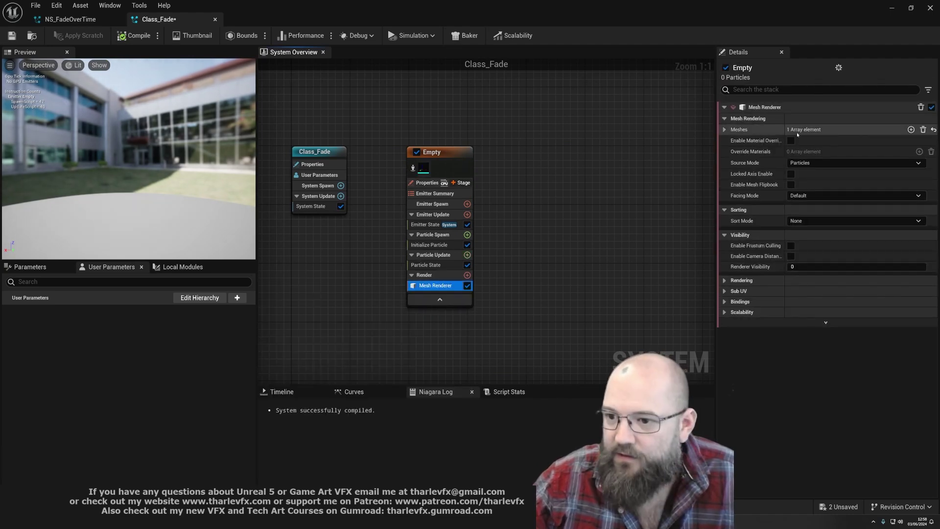
- Set the Mesh Renderer's first mesh to the Shape_Sphere static mesh
click(725, 130)
click(832, 143)
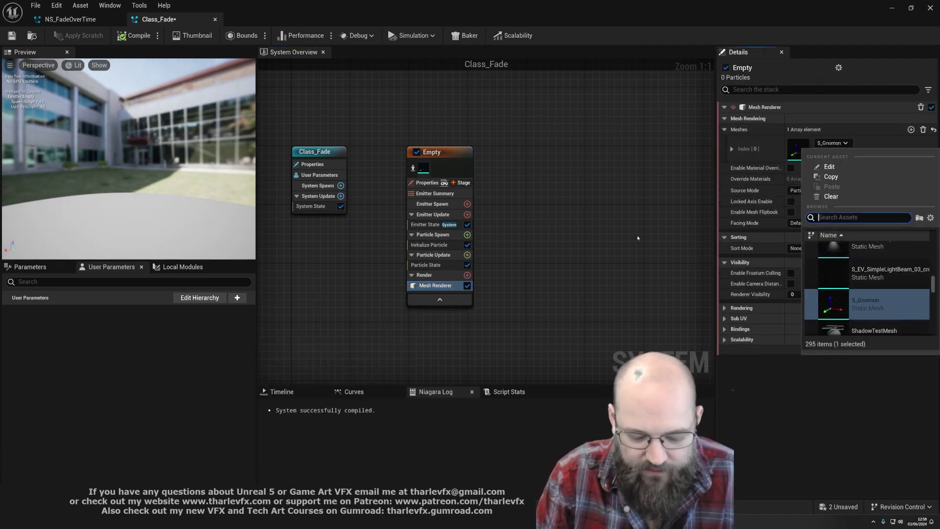
text(sphere)
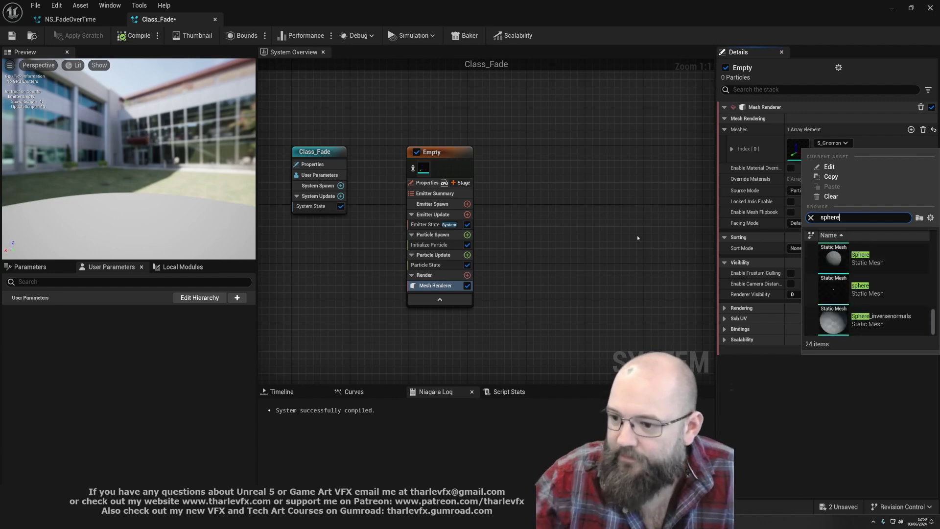
scroll(885, 301, up, 5)
scroll(884, 300, down, 5)
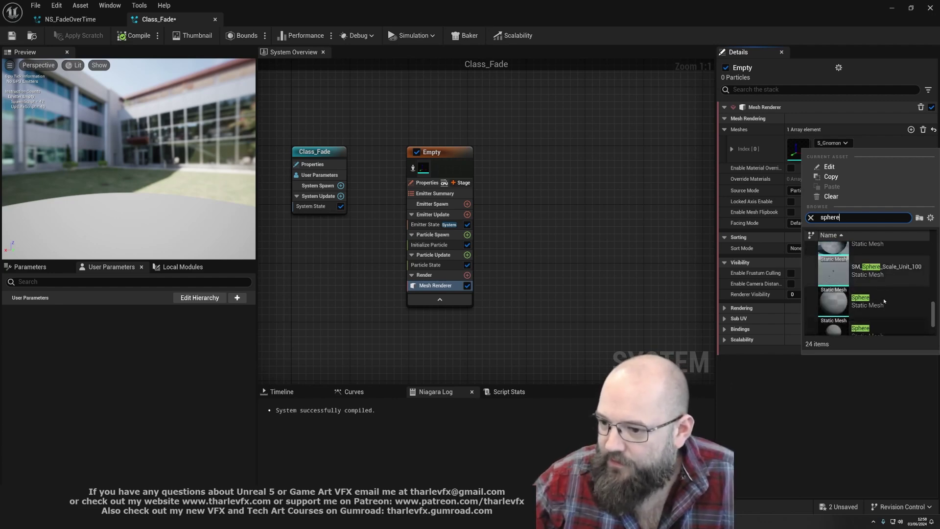
scroll(886, 296, up, 4)
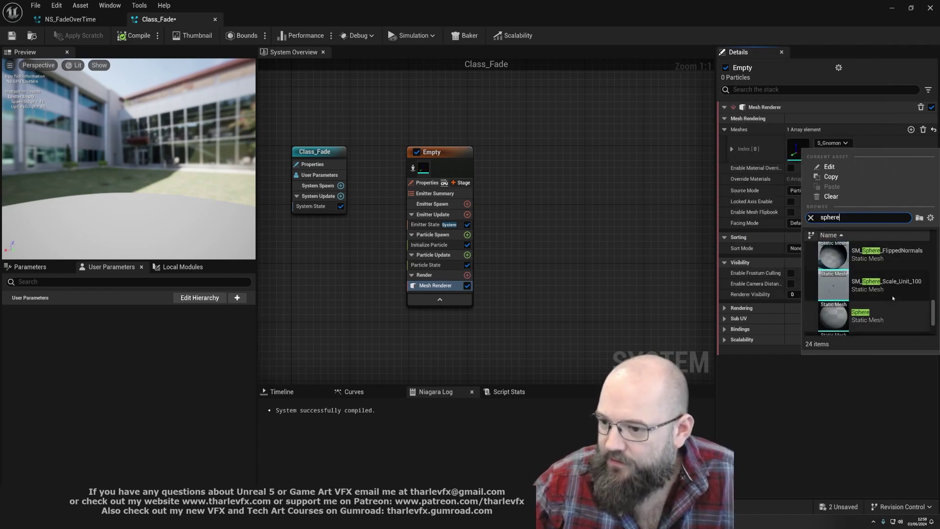
scroll(893, 297, up, 4)
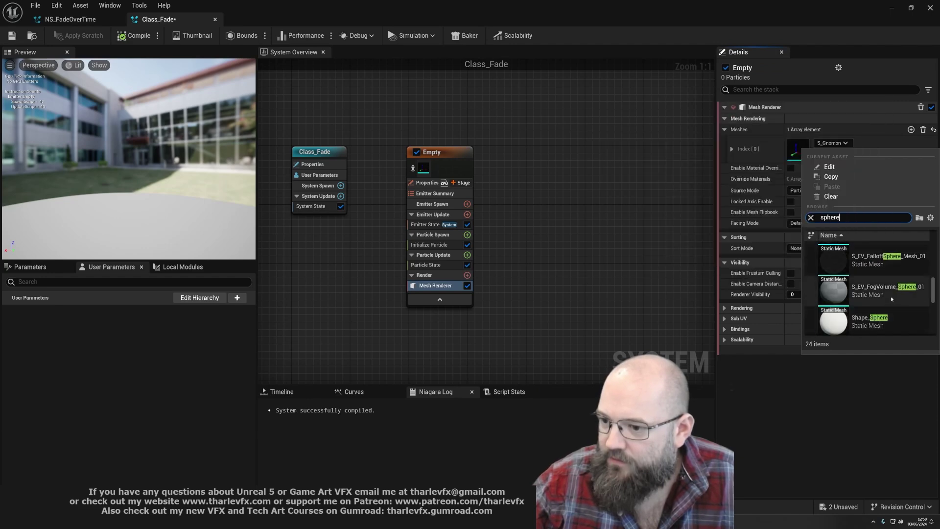
click(876, 308)
click(559, 156)
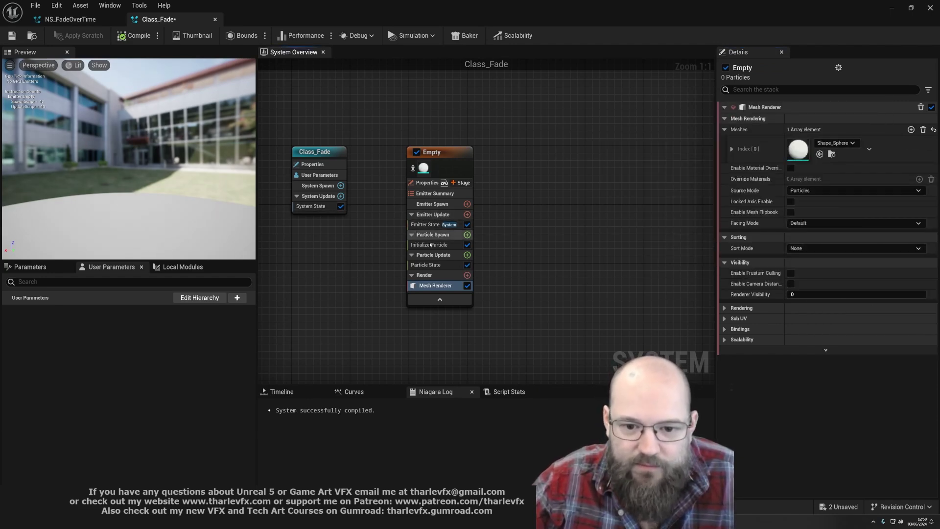
- Add a Spawn Burst Instantaneous module to the emitter's Emitter Update stage
click(450, 215)
click(467, 214)
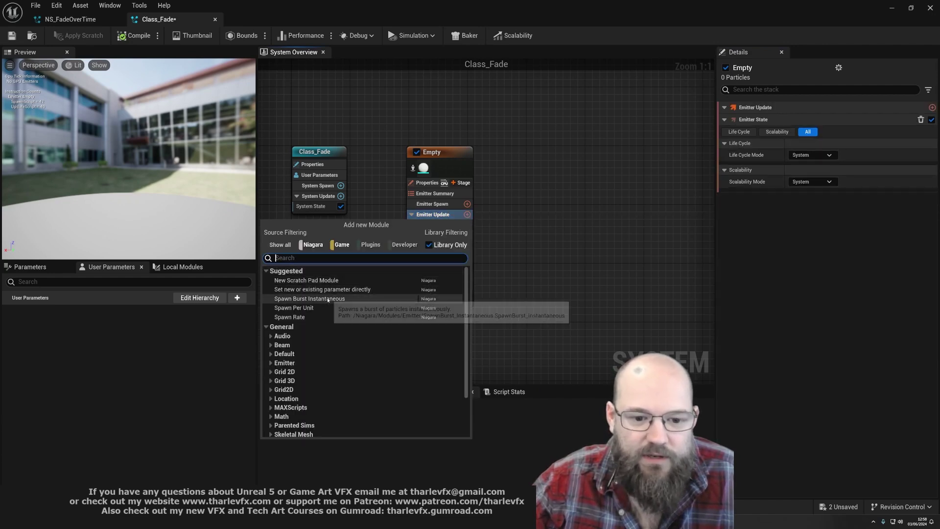
click(304, 295)
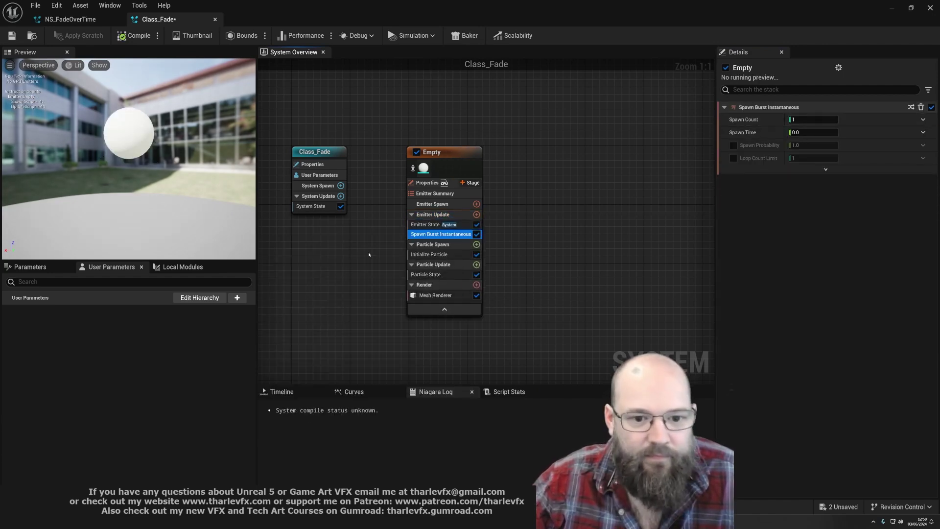
- Turn off Kill Particles When Lifetime Has Elapsed in the Particle State module
click(430, 255)
click(446, 275)
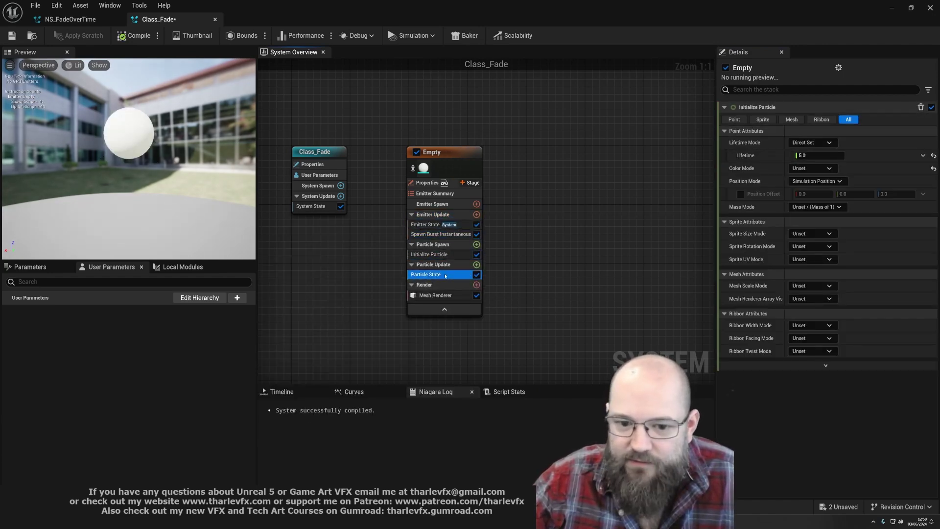
drag(786, 119, 819, 121)
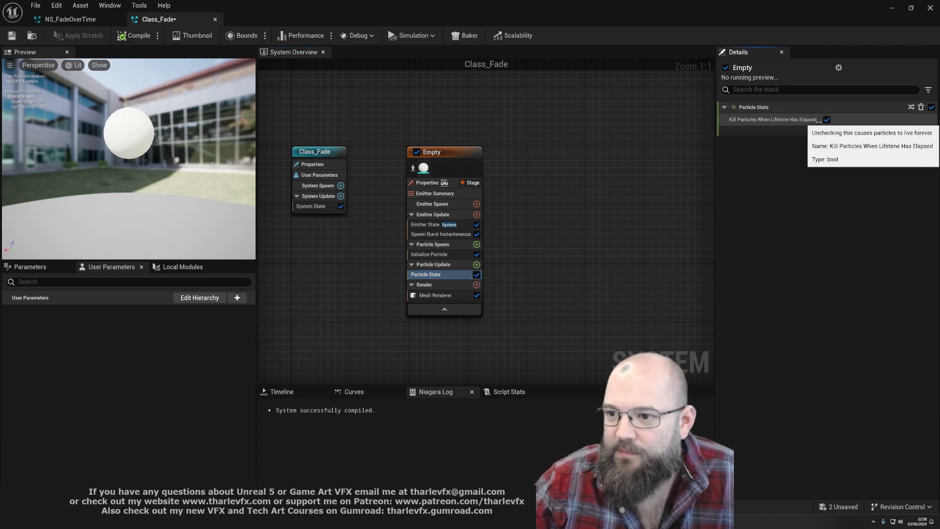
click(826, 119)
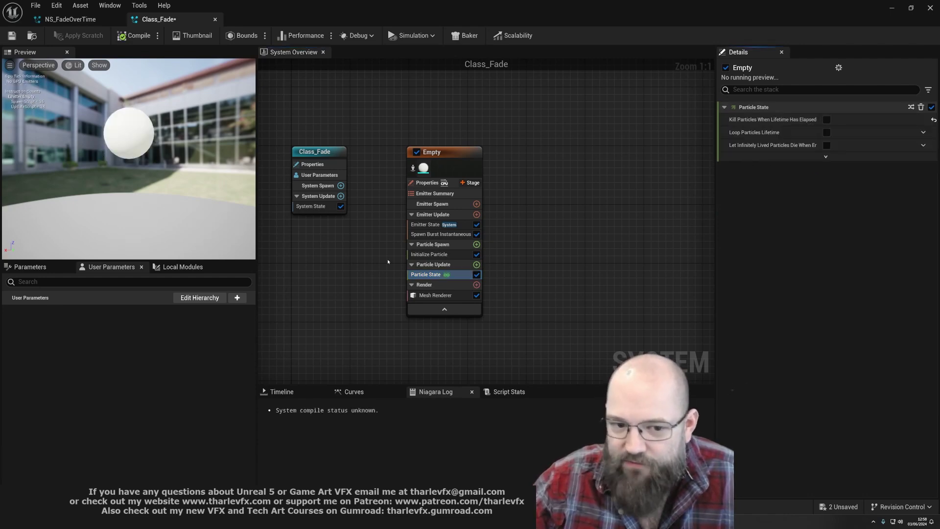
- Set the Class_Fade system's Loop Behavior to Once in System State
click(316, 196)
click(846, 133)
click(840, 155)
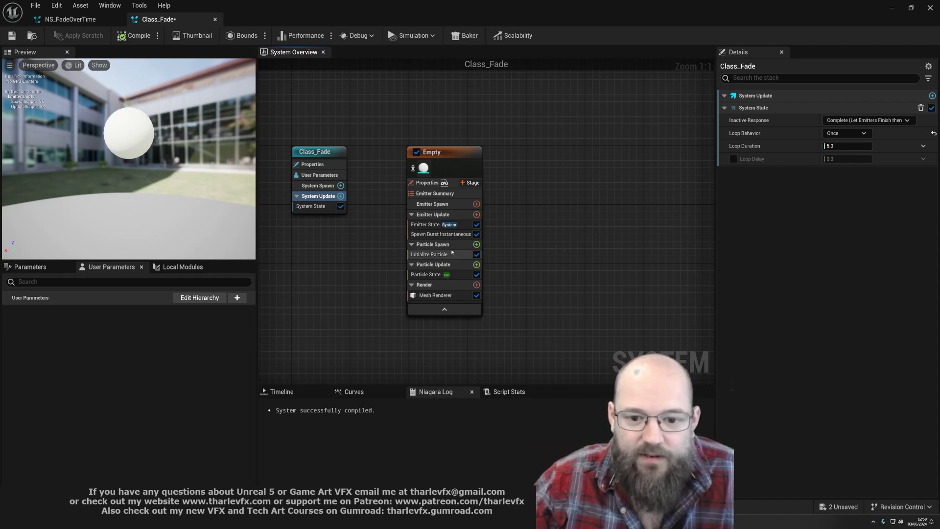
- Add a Set Parameters module to Particle Spawn with a new float parameter named RandomZHeight
click(475, 245)
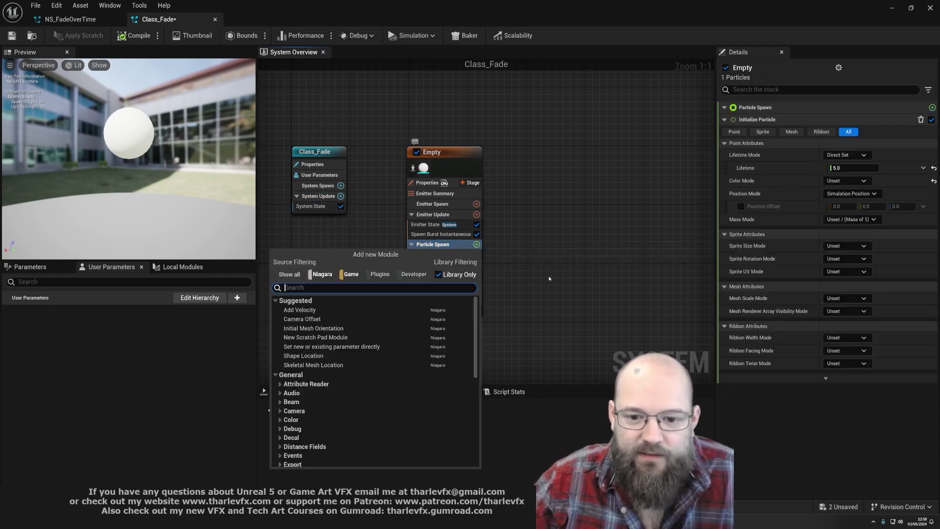
text(set)
key(Return)
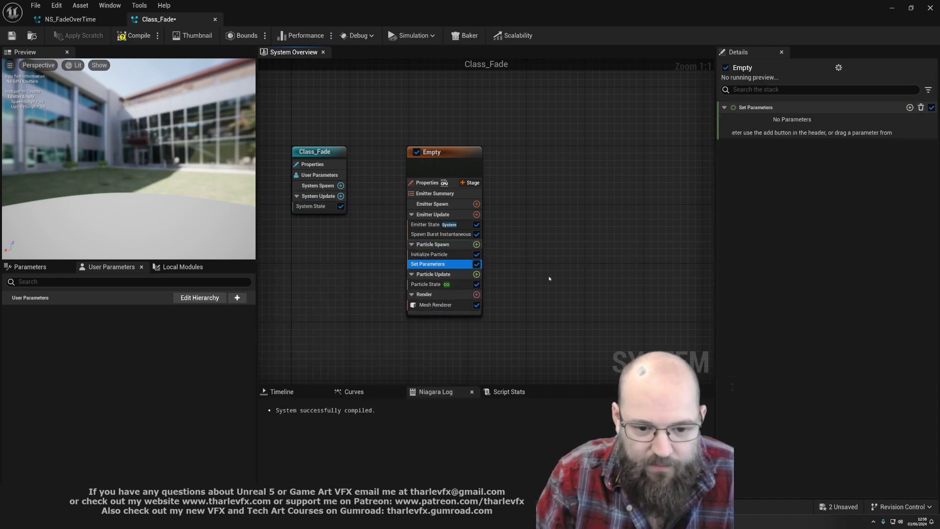
click(910, 107)
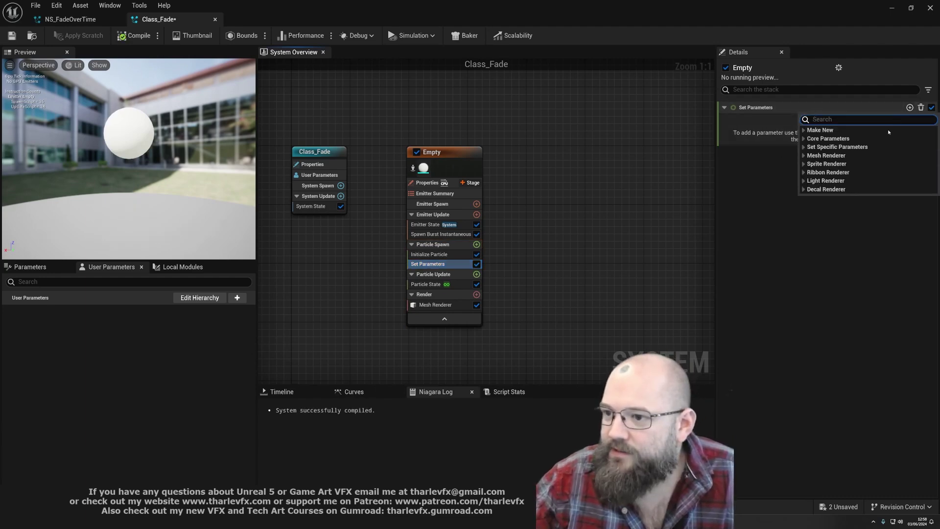
text(float)
key(Return)
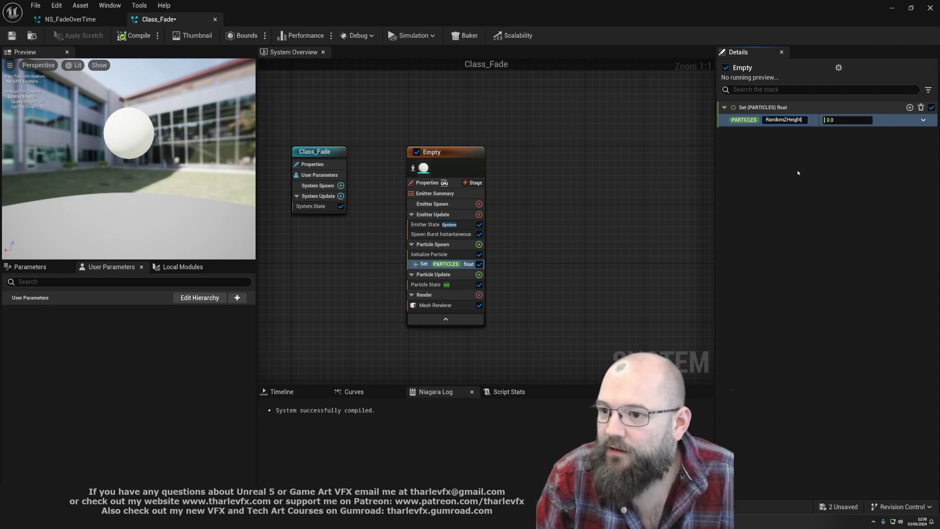
key(Return)
- Drive RandomZHeight with a Random Range Float, using a minimum of 100 and a maximum of 200
click(924, 119)
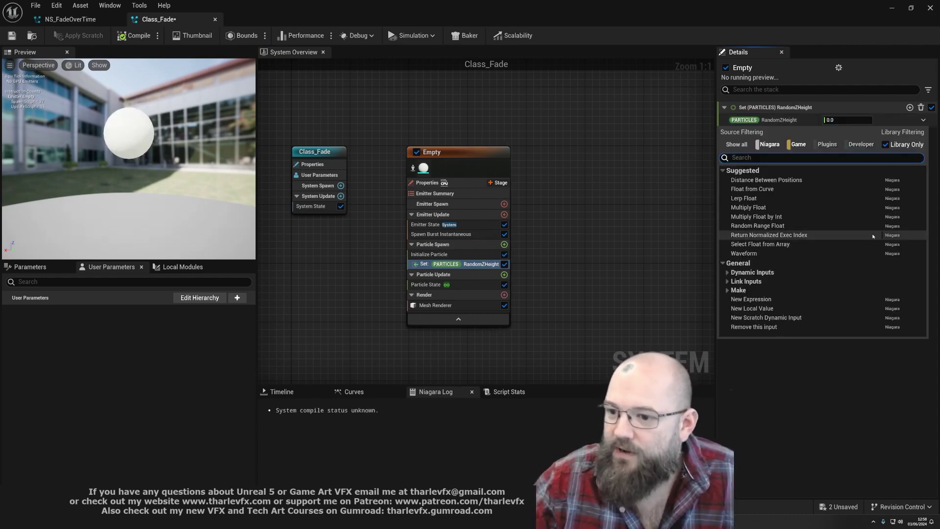
text(random)
key(Return)
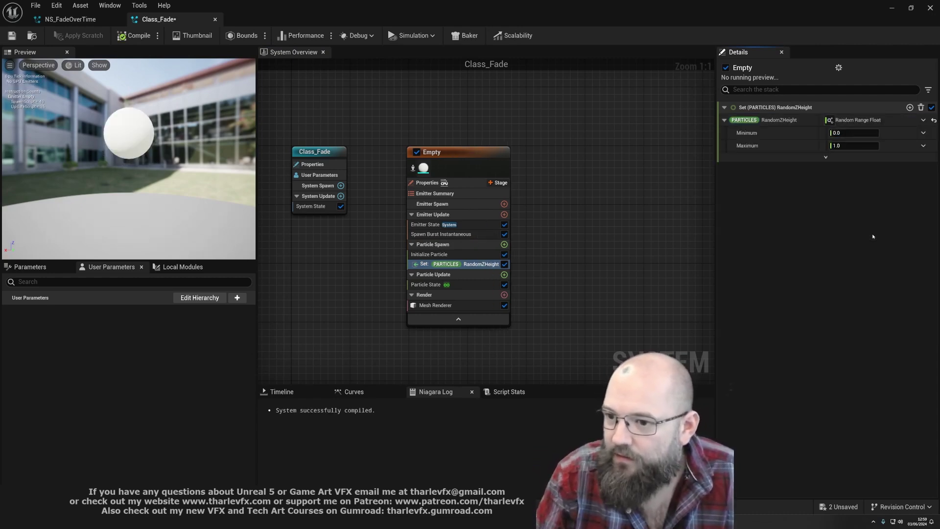
click(853, 133)
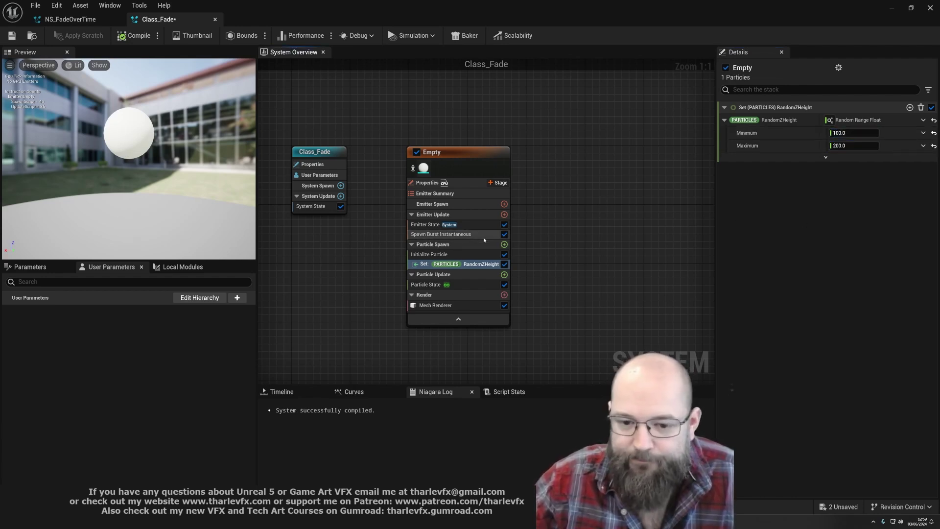
- Add another Set Parameters module to Particle Spawn that sets the existing PARTICLES Position parameter
click(504, 244)
text(set)
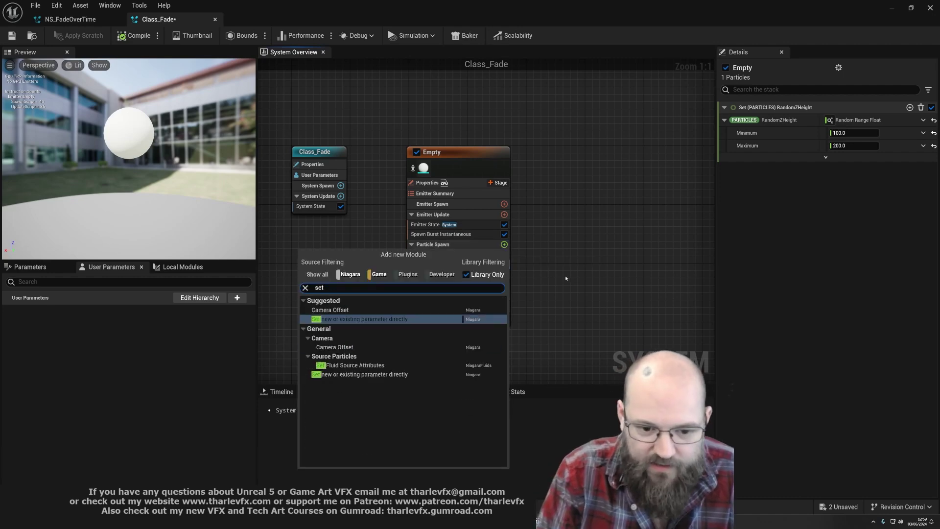
key(Return)
click(910, 107)
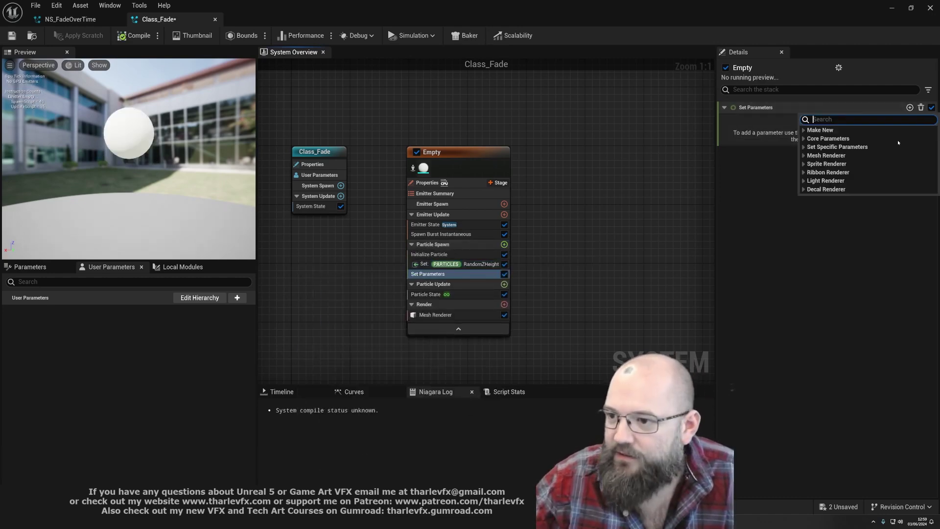
text(pos)
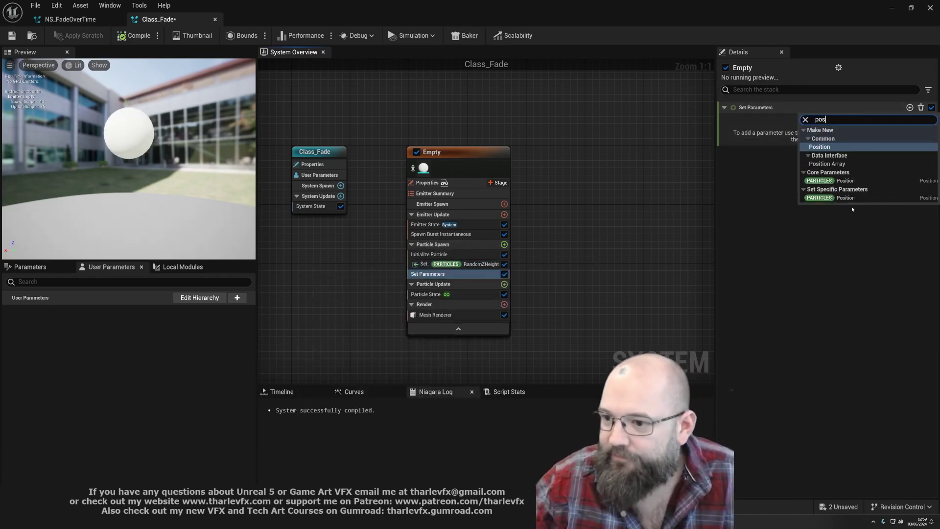
click(852, 181)
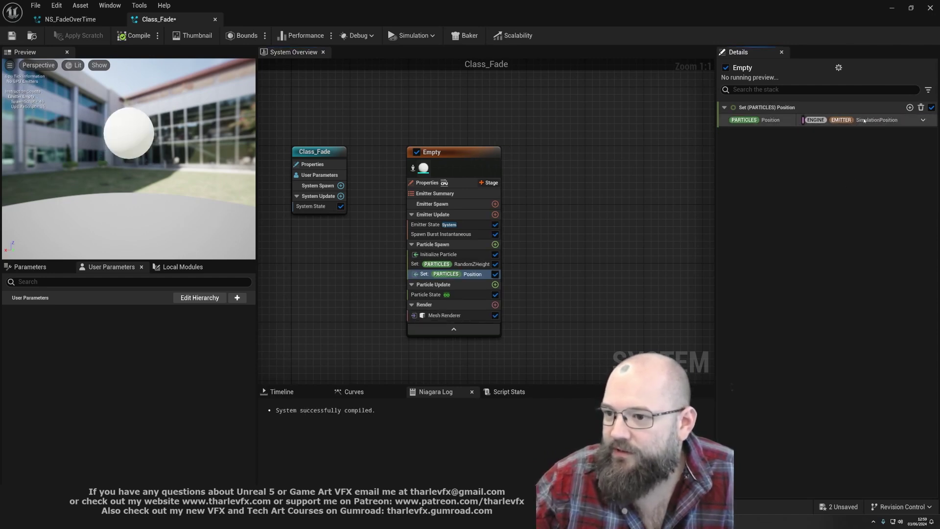
- Drive the Particle Spawn Position with Add Vector to Position, linking its base Position to ENGINE OWNER Position
click(923, 120)
text(+)
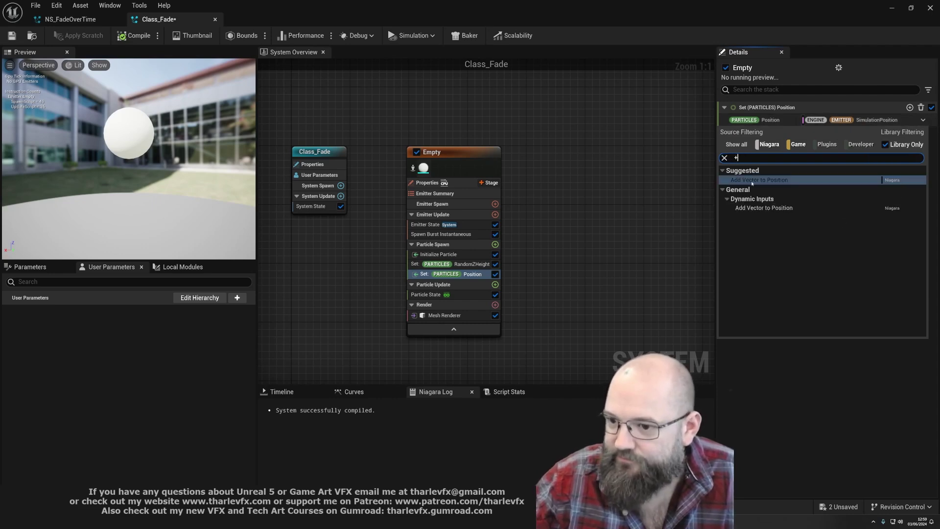
click(765, 181)
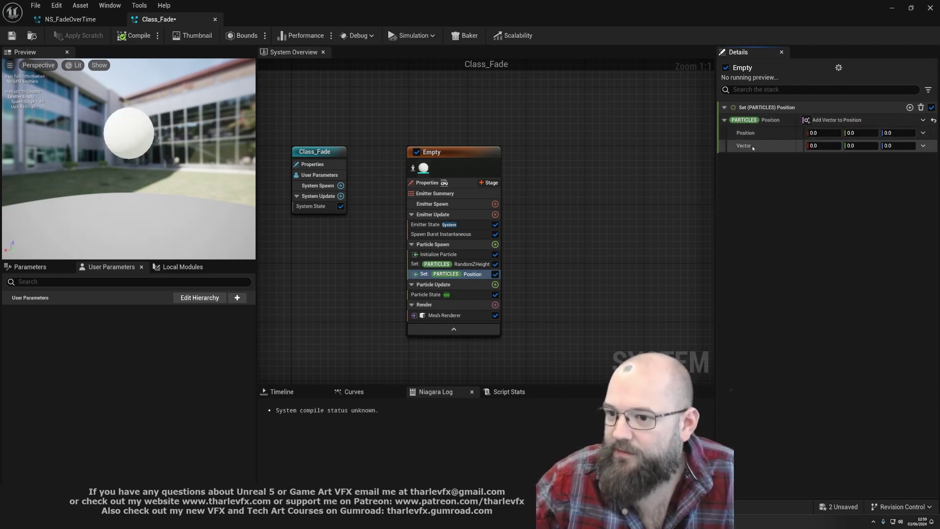
click(924, 132)
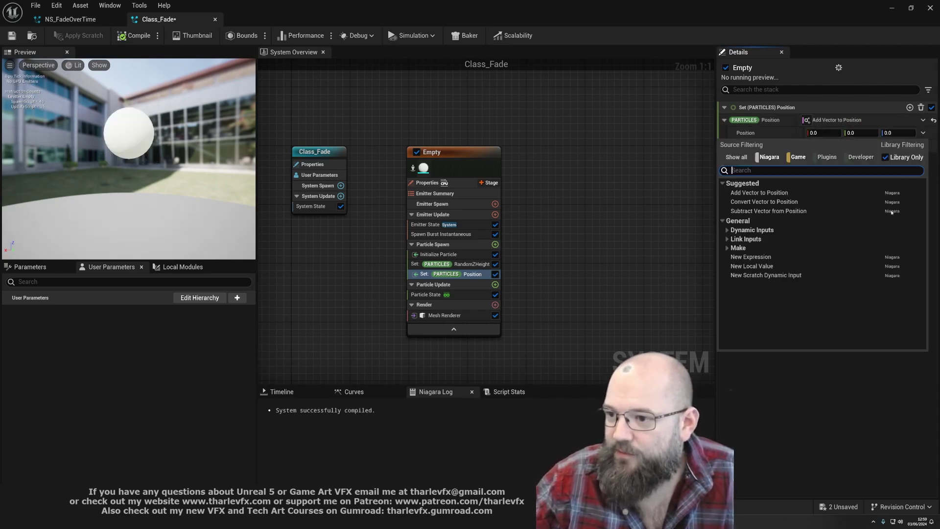
text(eng)
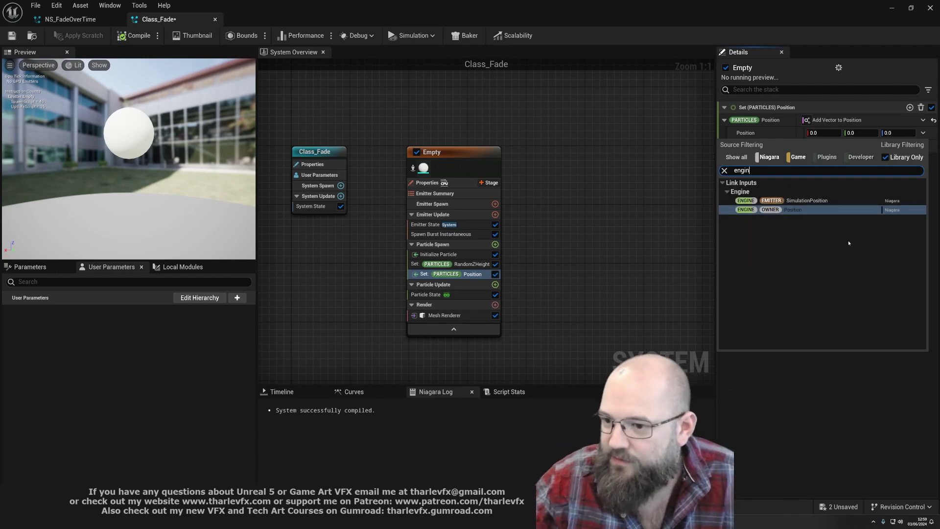
text(in)
click(805, 210)
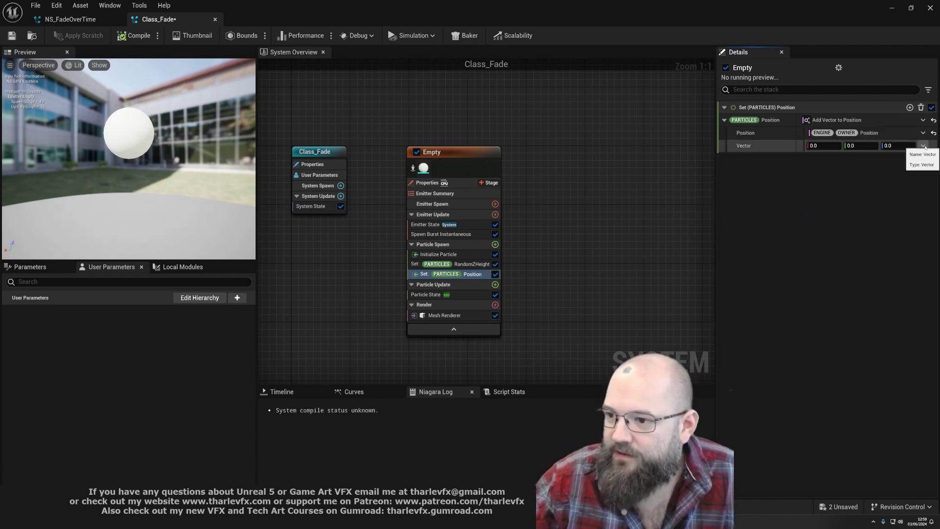
- Set the added Vector to Make Vector and link its Z component to PARTICLES RandomZHeight
click(923, 146)
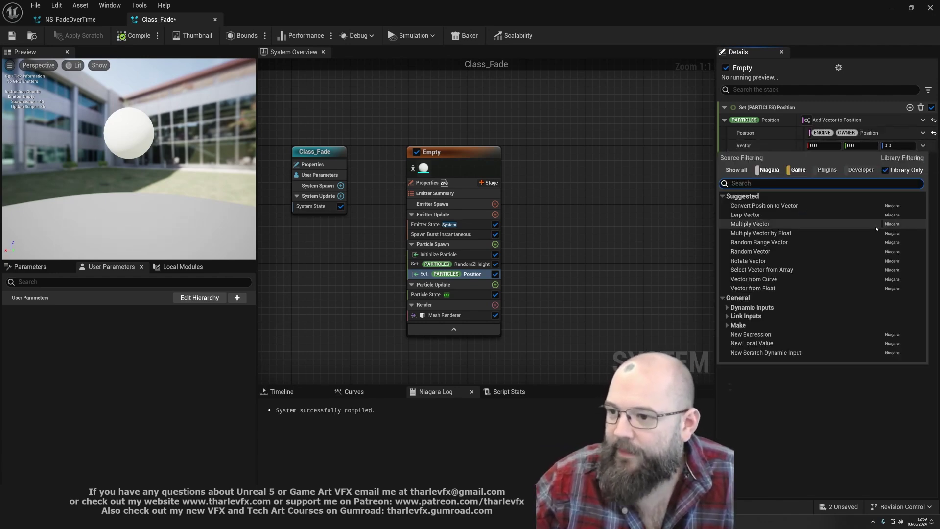
text(make)
key(Return)
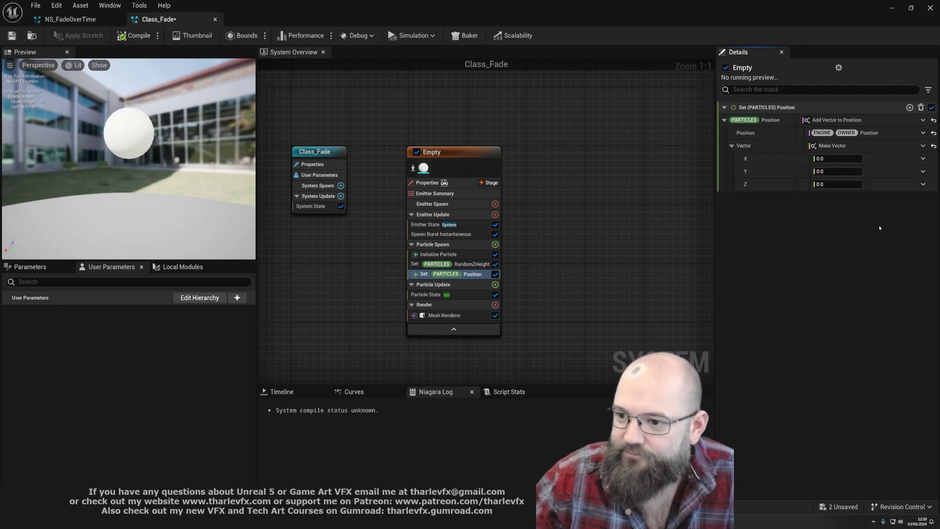
click(924, 184)
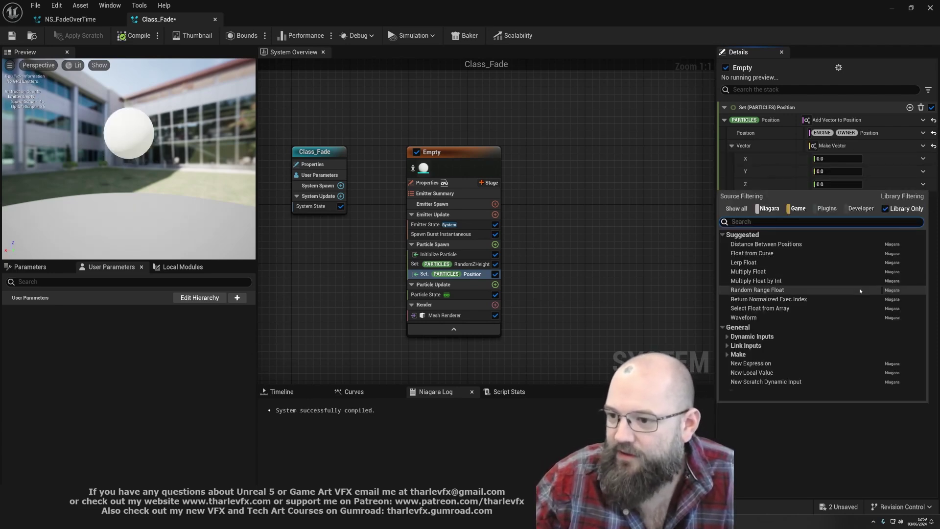
text(random hei)
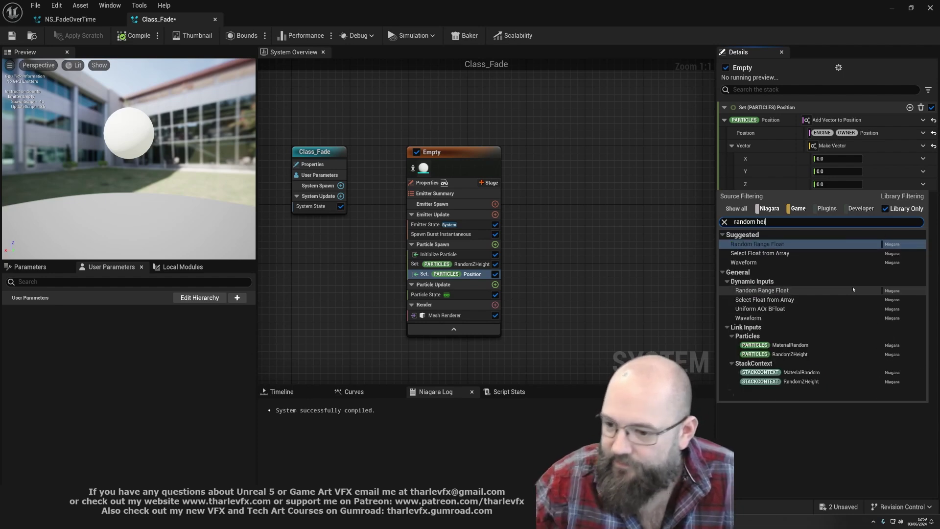
click(788, 354)
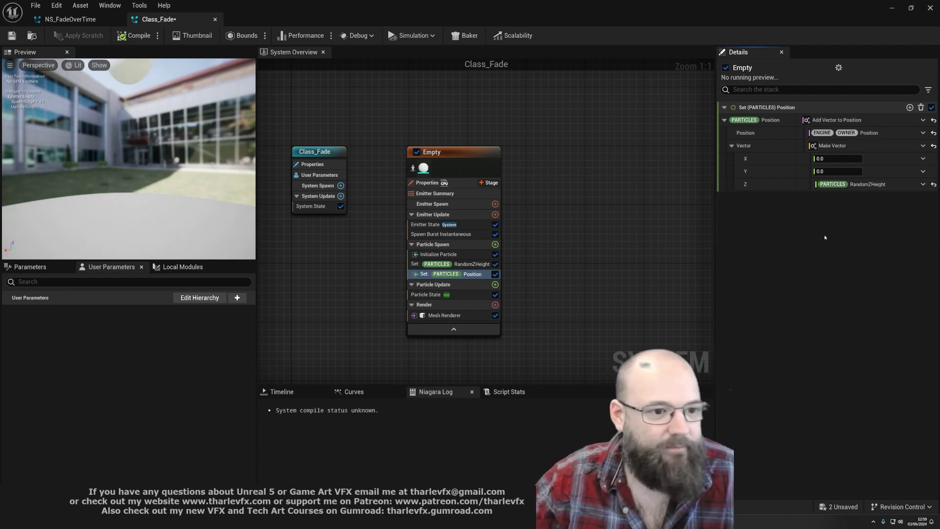
drag(172, 179, 174, 249)
scroll(172, 180, down, 8)
drag(172, 179, 172, 164)
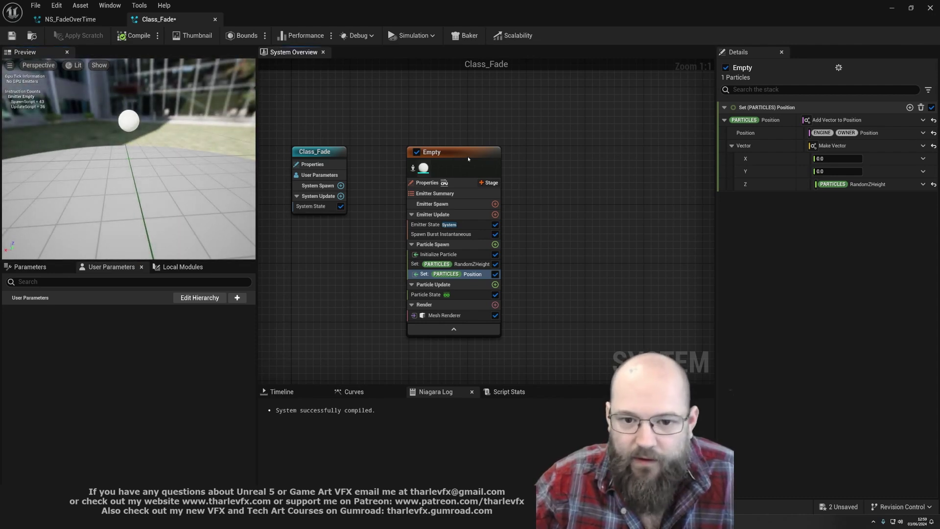
- Place the Class_Fade system in the FirstPersonMap level beside the existing NS_FadeOverTime sphere and hide that older sphere
double_click(669, 15)
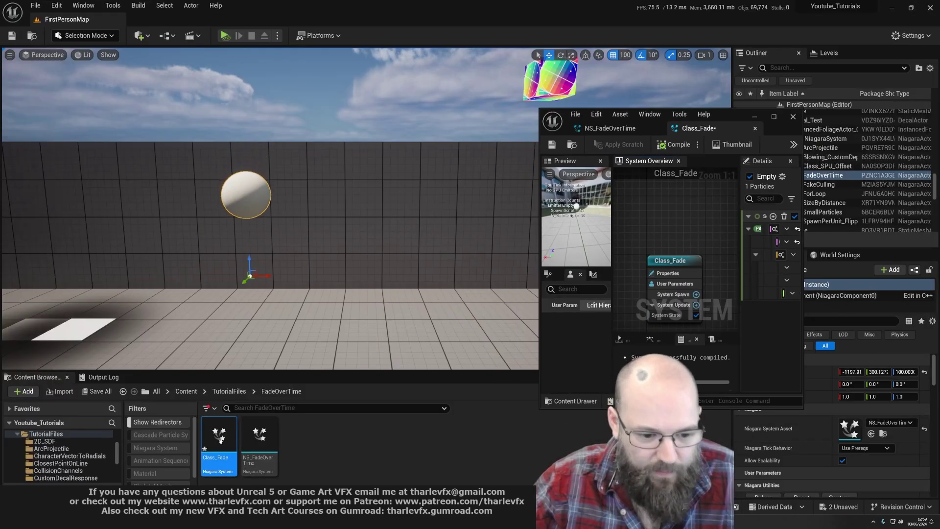
drag(387, 320, 386, 319)
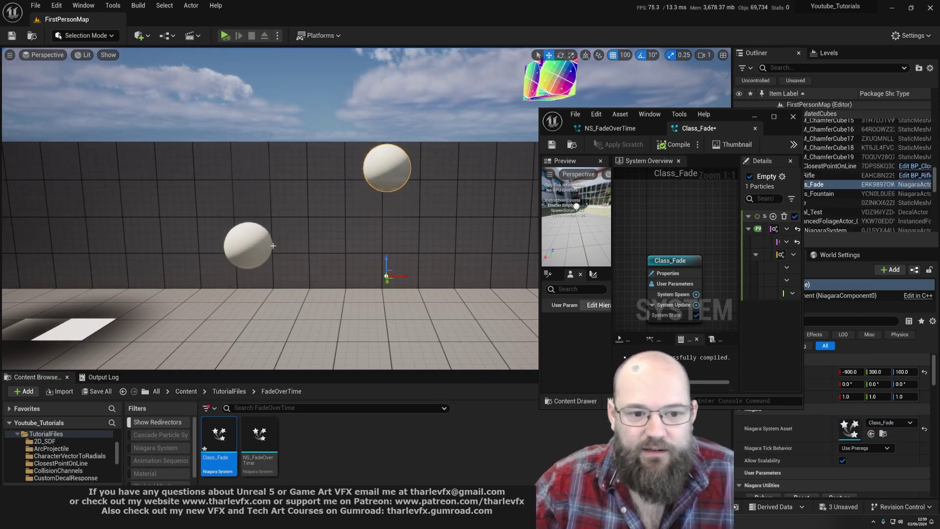
click(260, 245)
key(h)
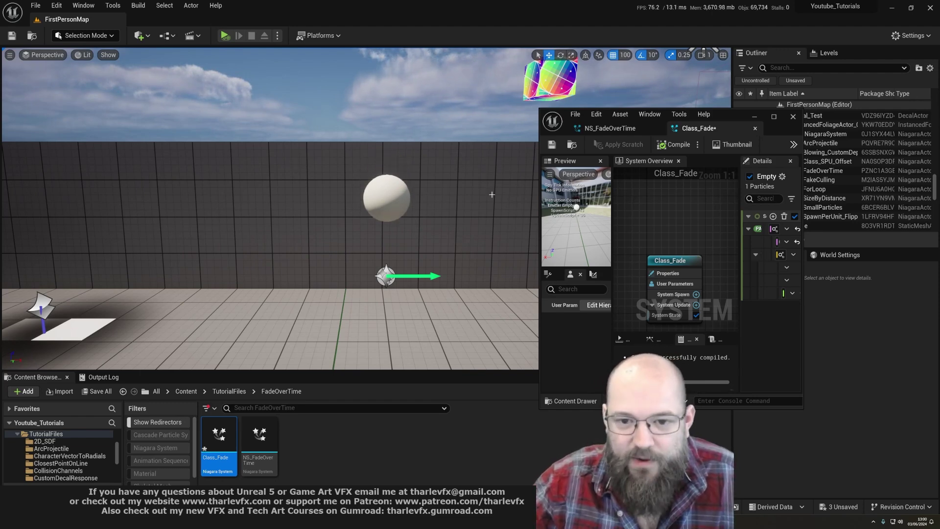
- Return to the full-size Class_Fade editor and add a Fade Over Time module to Particle Update
click(774, 117)
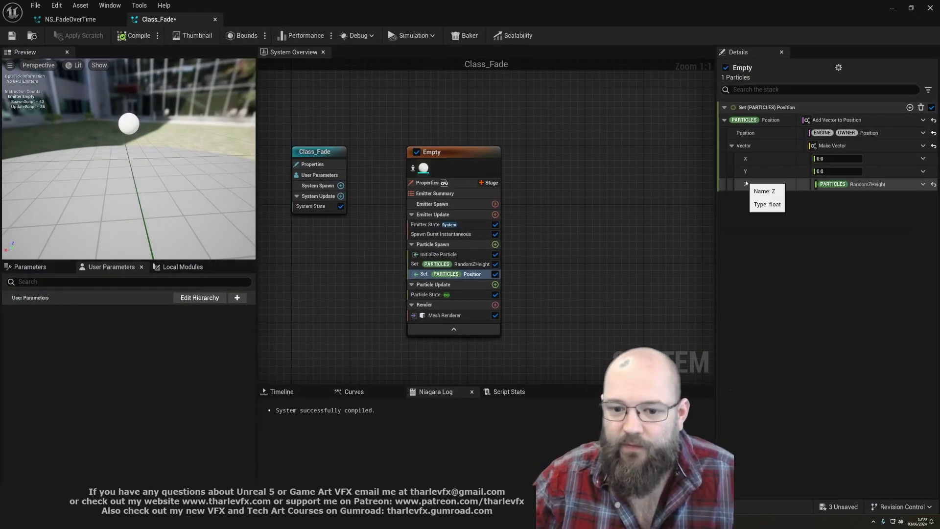
right_drag(559, 284, 552, 254)
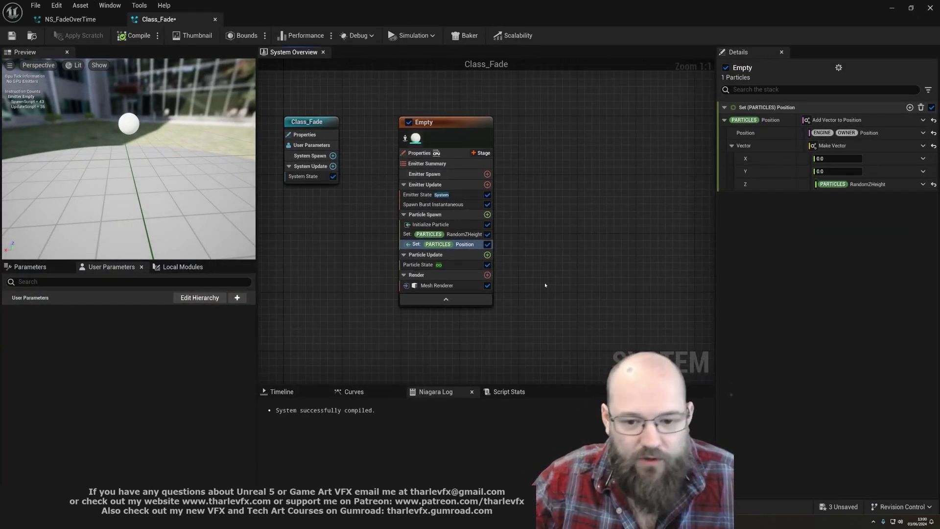
click(485, 258)
scroll(552, 258, up, 1)
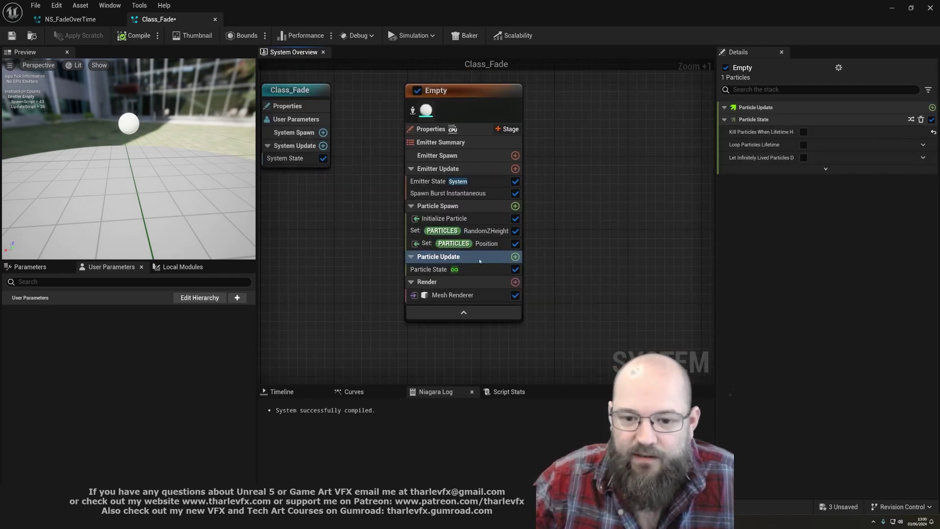
right_drag(571, 271, 571, 233)
click(516, 220)
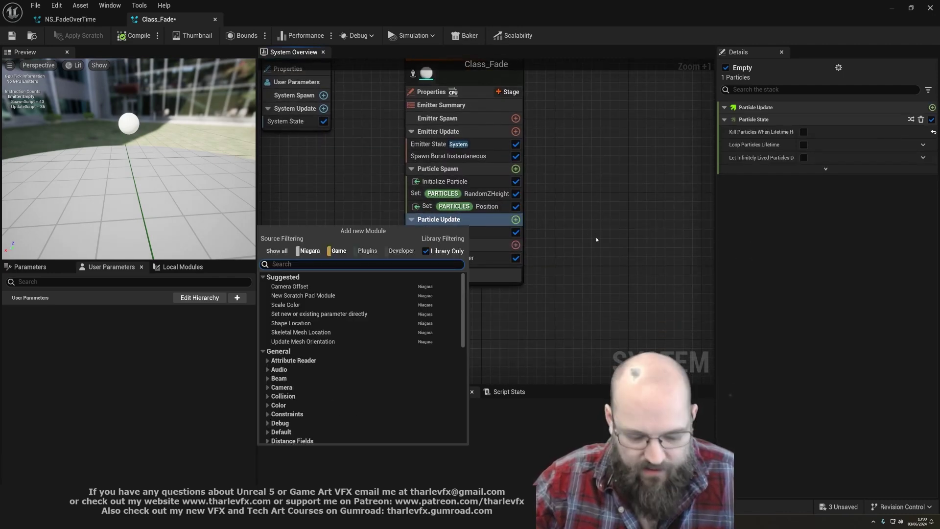
text(fade)
click(309, 284)
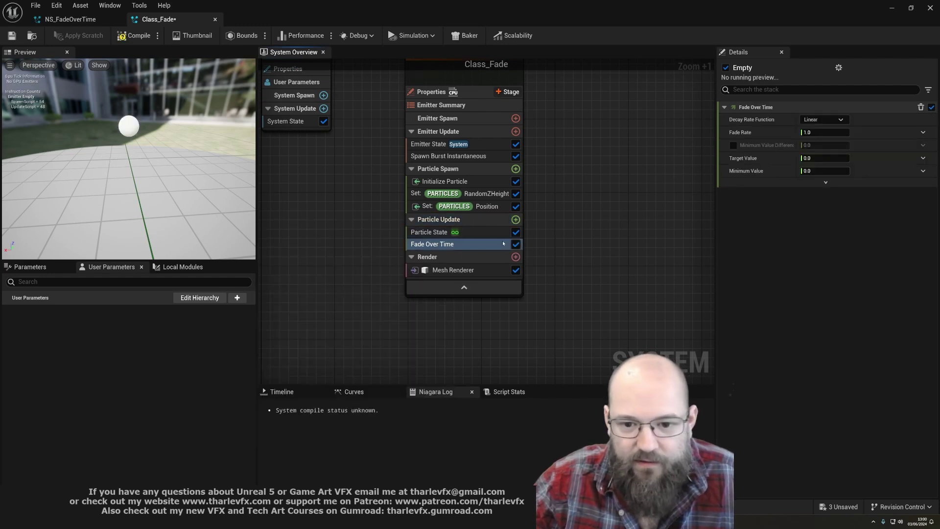
- Check the decay function options and the RandomZHeight range, and set the Fade Over Time module's Fade Rate to 25
click(829, 119)
click(840, 120)
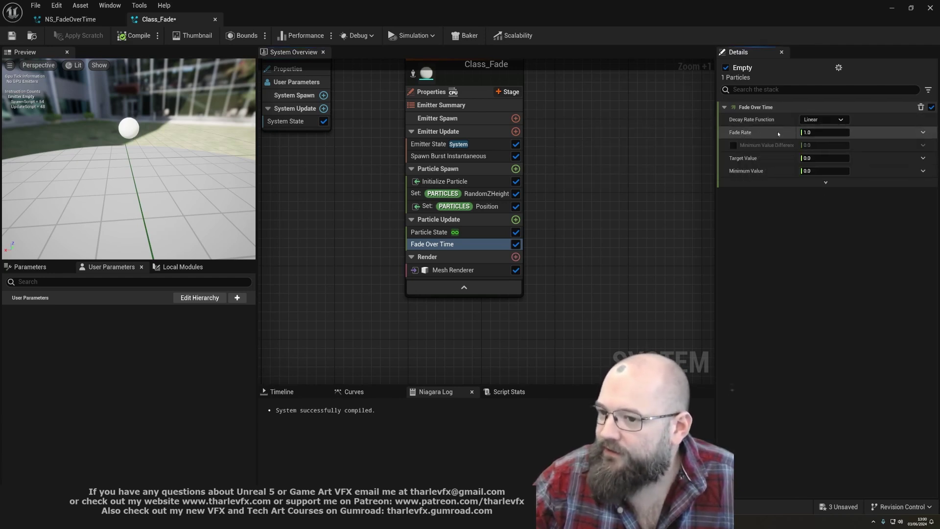
click(485, 193)
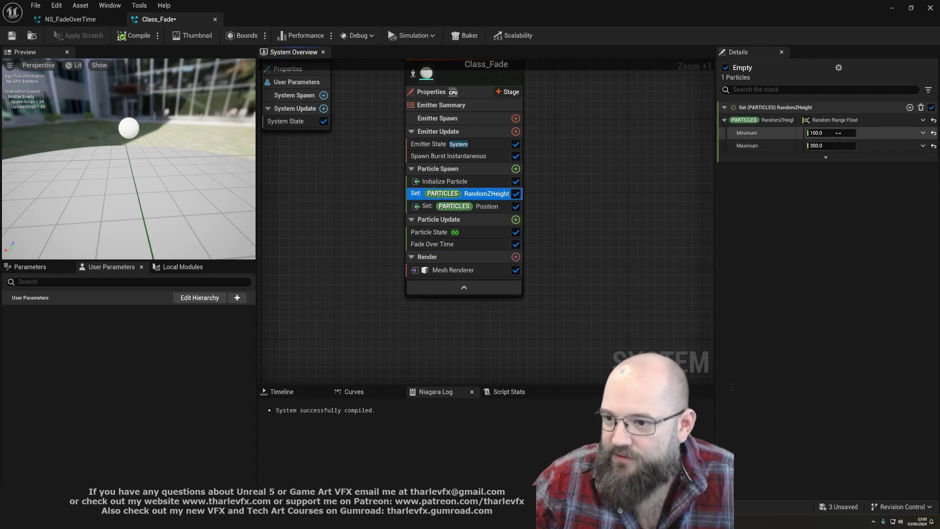
click(471, 245)
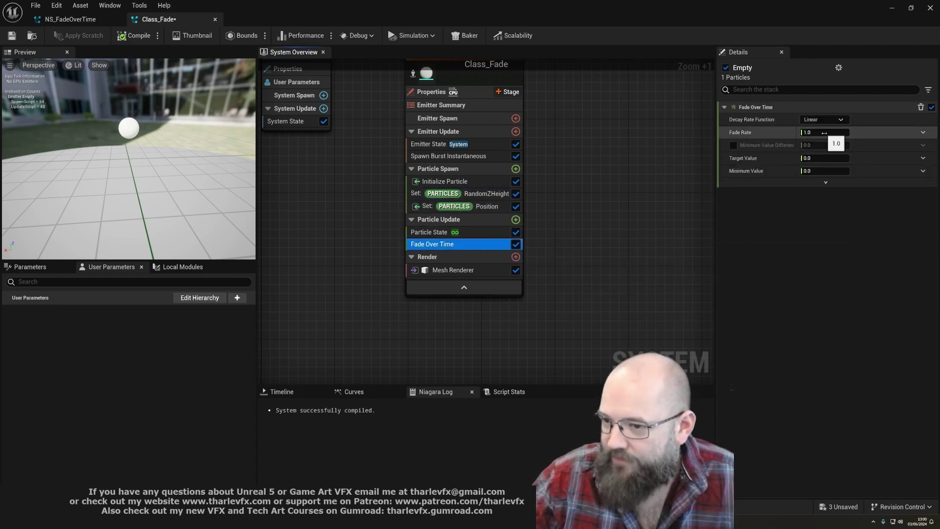
click(824, 132)
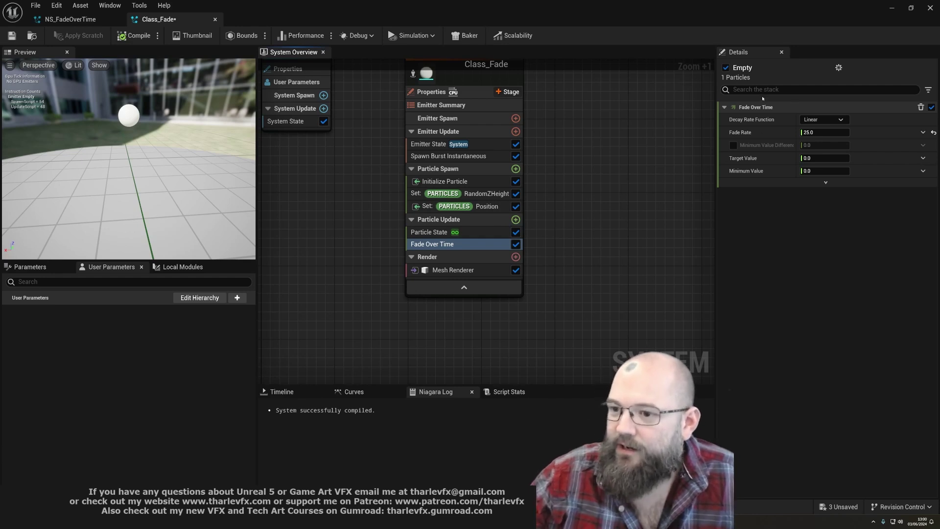
- Link the Fade Over Time module's Target Value to PARTICLES RandomZHeight
mouse_move(743, 162)
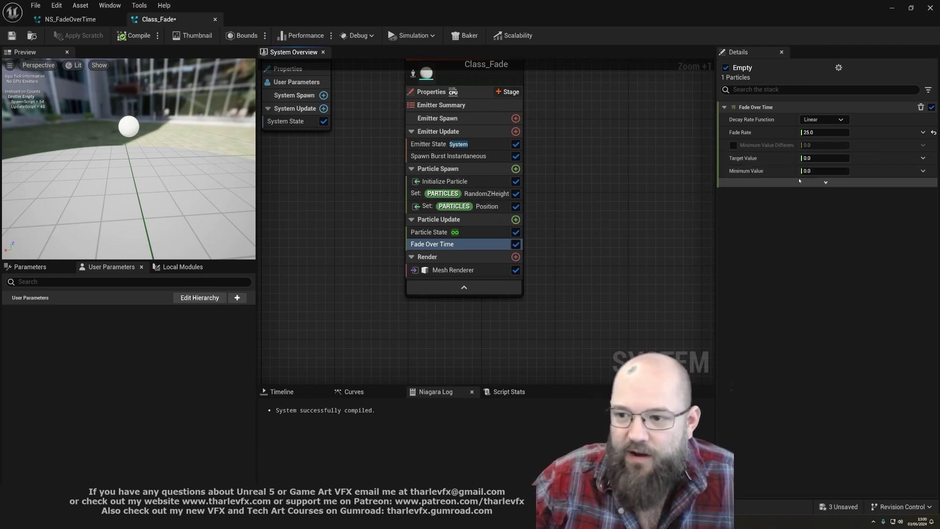
click(923, 157)
text(random)
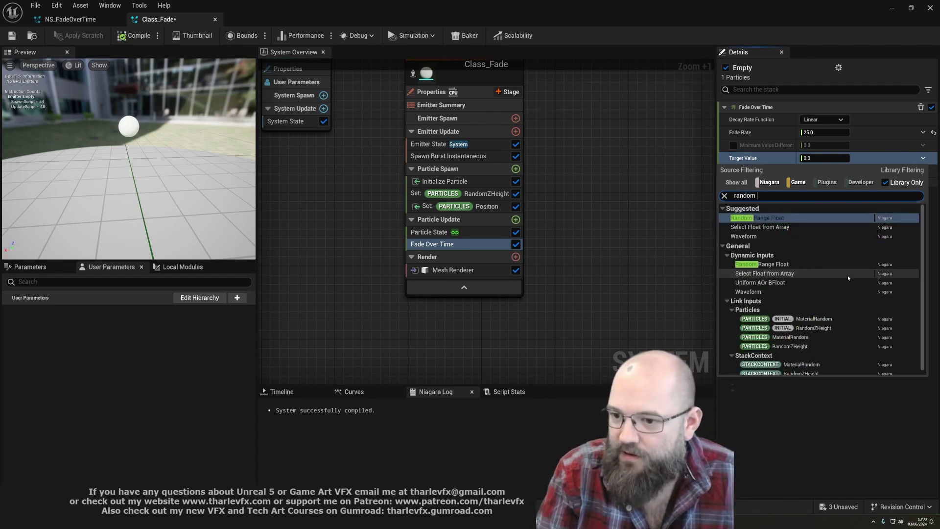
scroll(827, 313, down, 1)
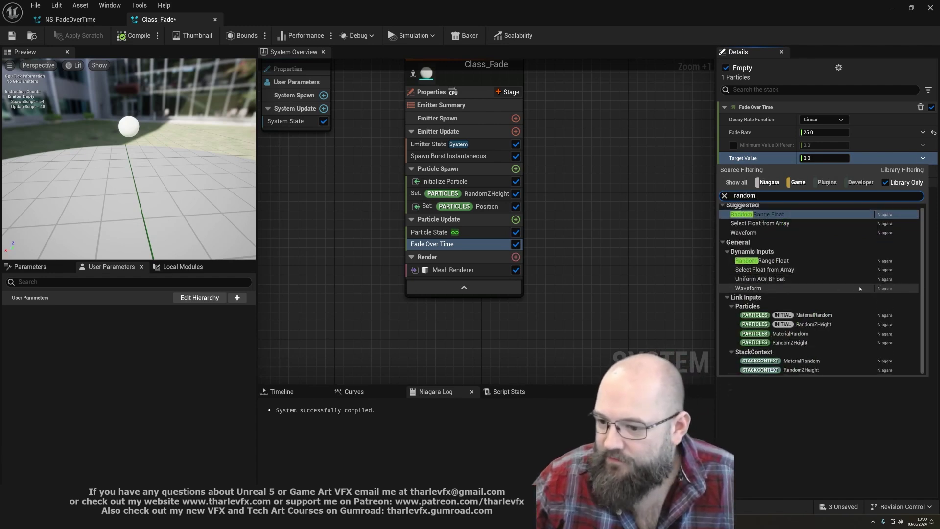
click(809, 343)
- Show the Fade Over Time module's parameter reads and writes, and examine its CurrentValue output
click(928, 90)
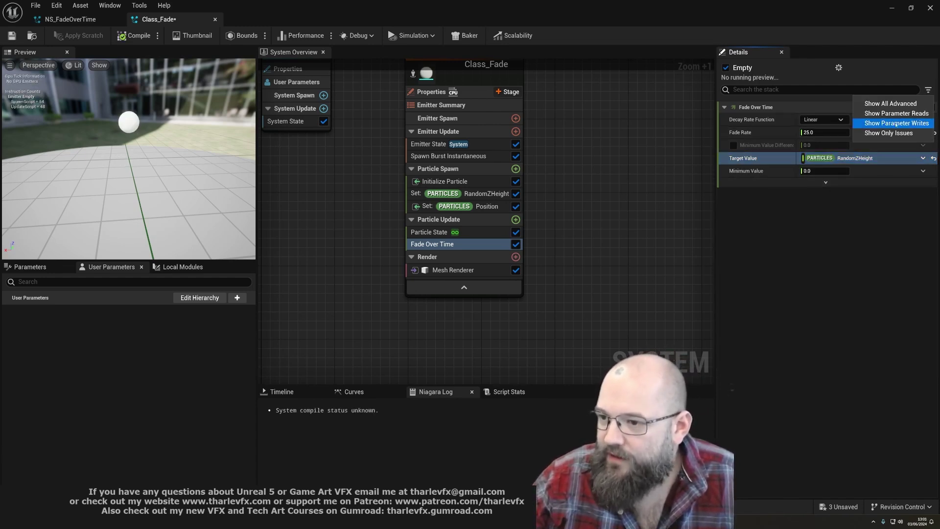
click(897, 124)
click(896, 113)
click(722, 210)
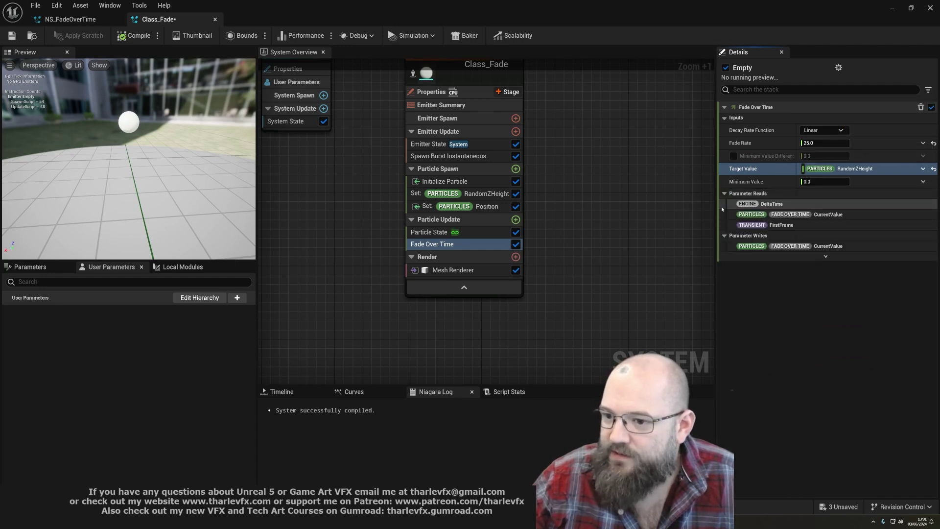
click(834, 247)
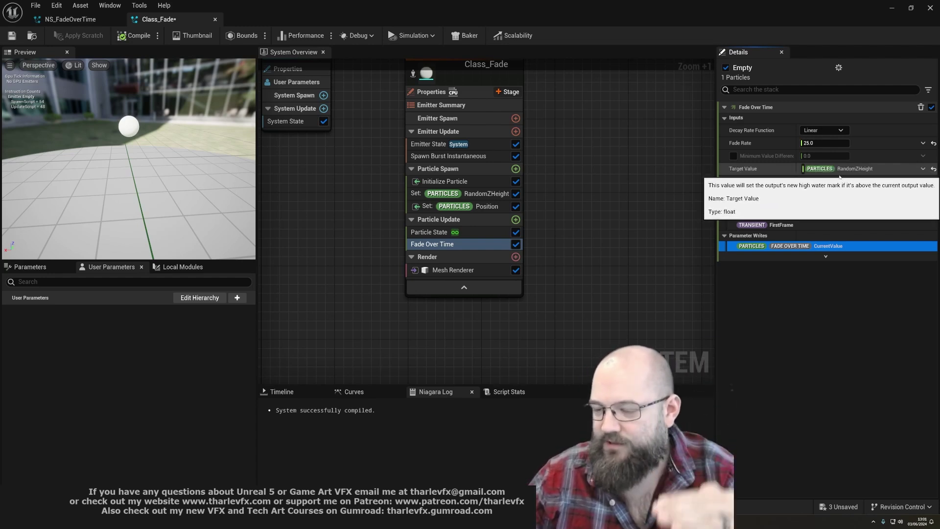
click(623, 201)
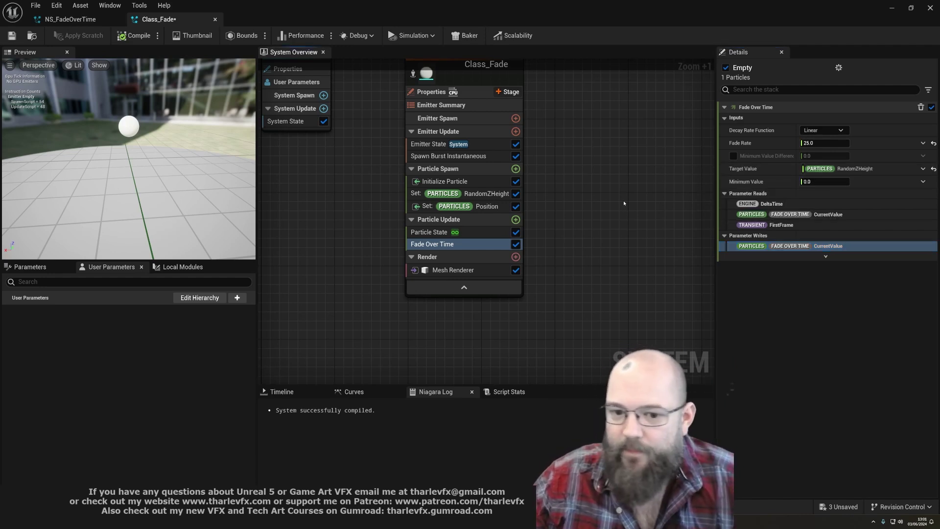
- Copy the Set Position module into Particle Update below Fade Over Time and link its Z to PARTICLES FADE OVER TIME CurrentValue
click(482, 210)
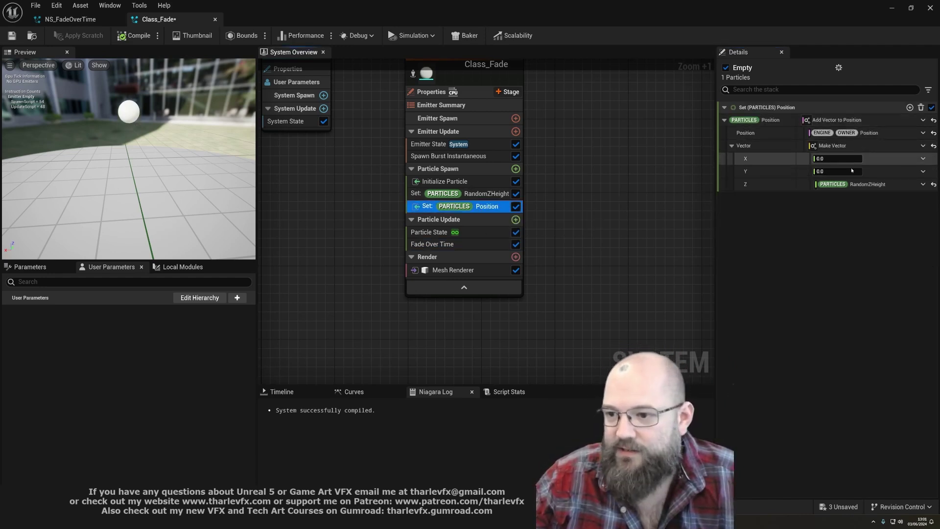
drag(481, 206, 477, 251)
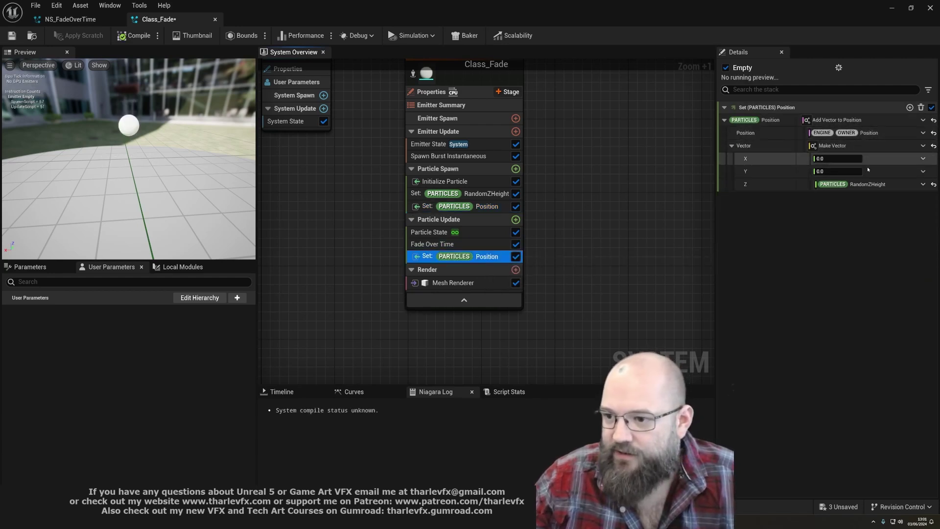
click(923, 185)
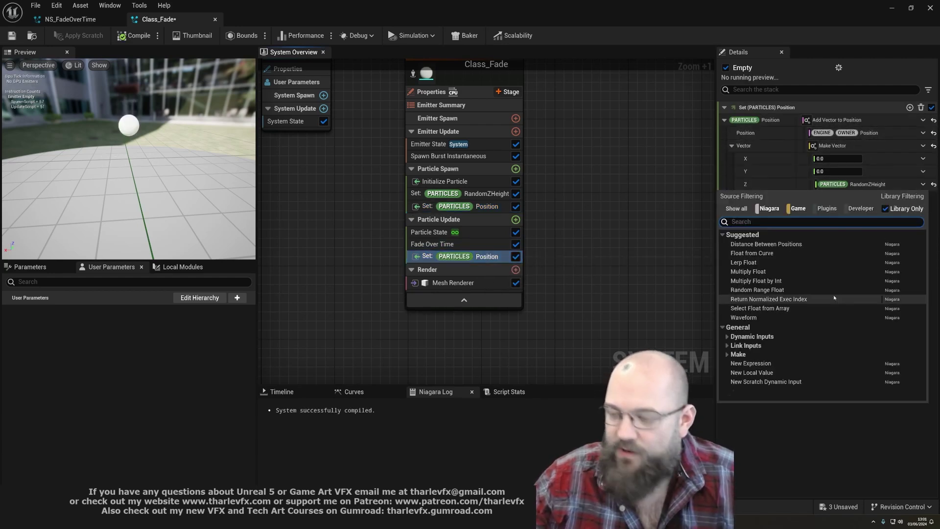
text(fade)
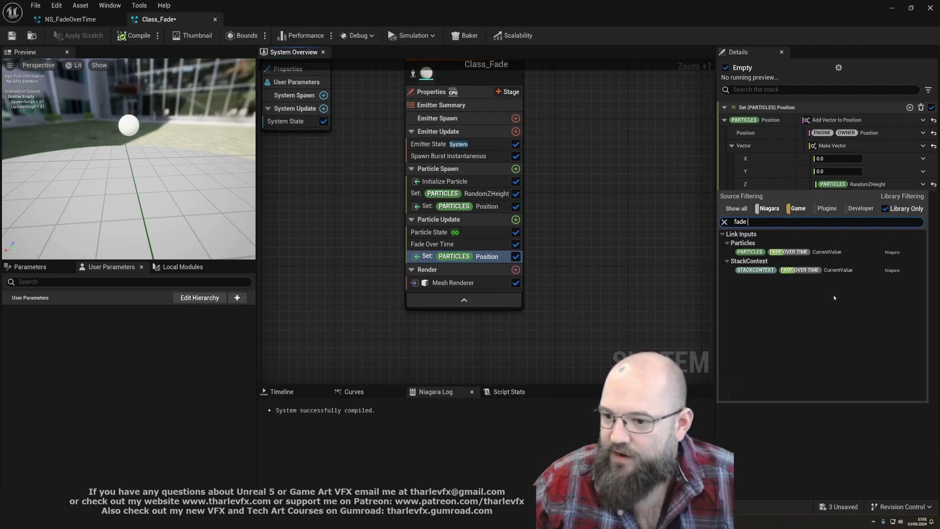
click(826, 252)
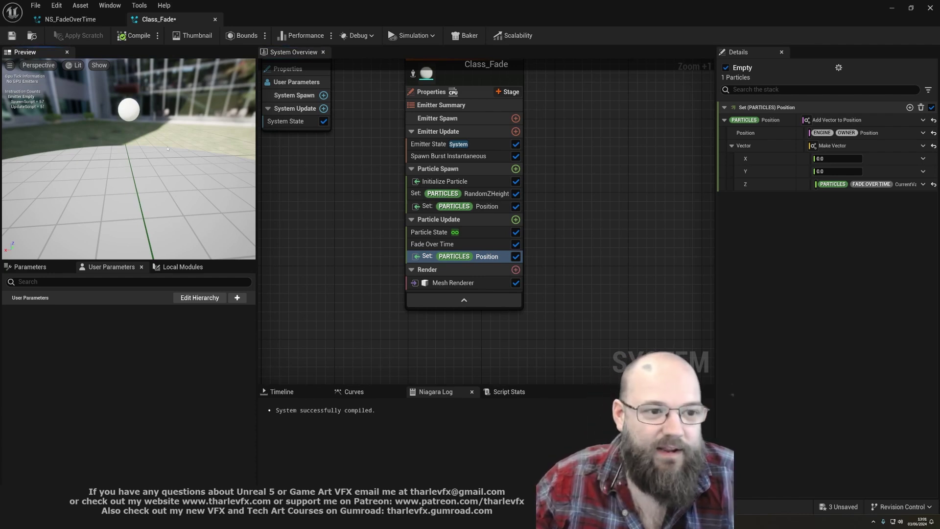
- Replace the Mesh Renderer's sphere mesh with Shape_Plane
click(499, 245)
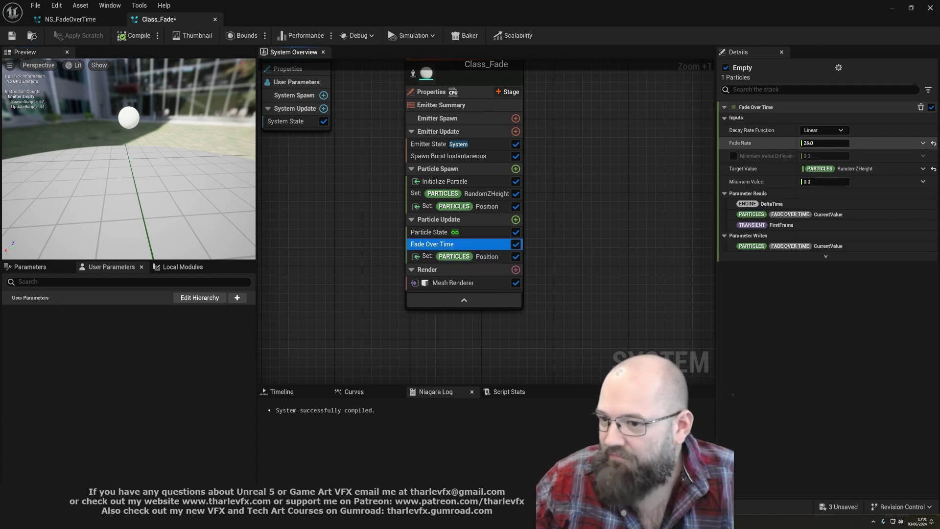
key(Return)
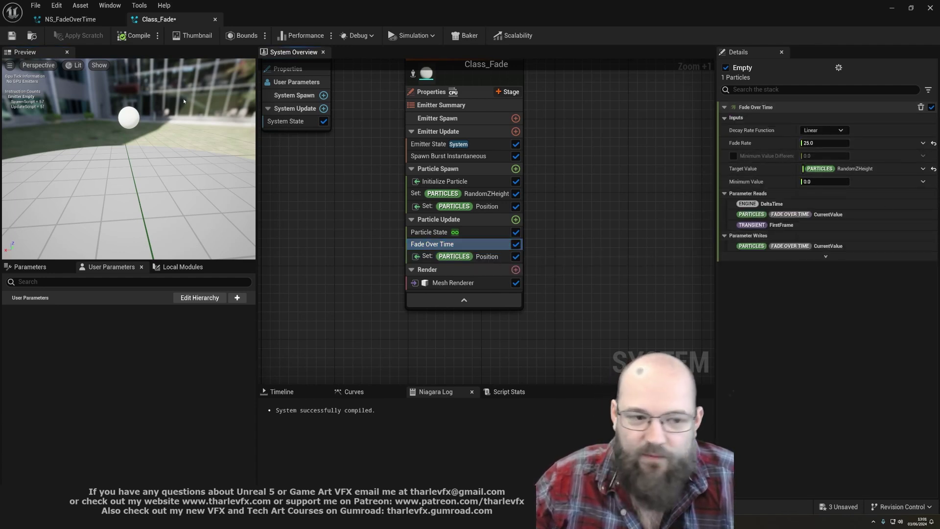
click(453, 283)
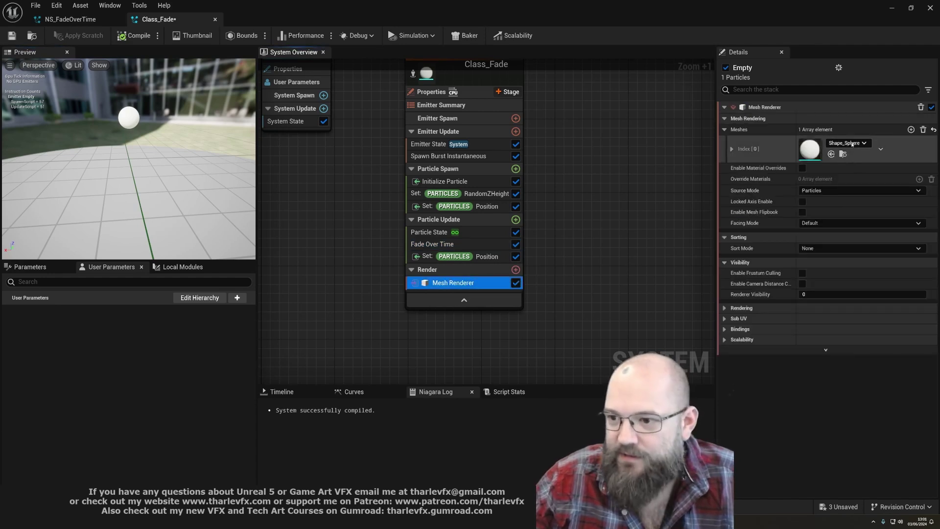
click(857, 143)
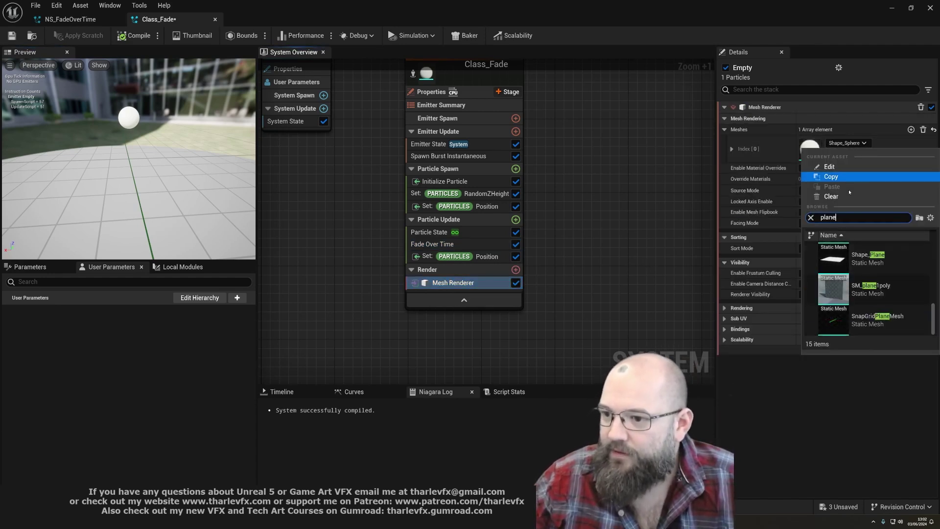
click(867, 258)
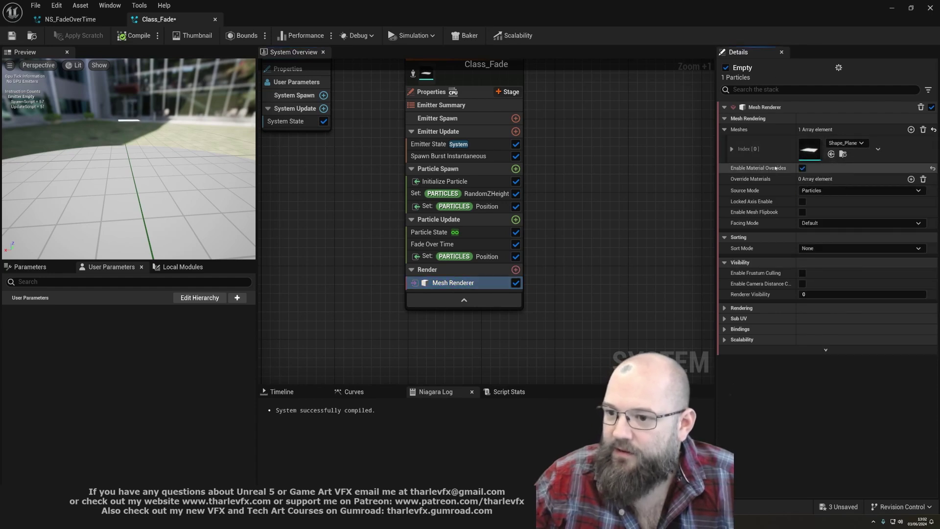
- Add an override material to the Mesh Renderer and assign M_DebugFloat as its explicit material
click(910, 179)
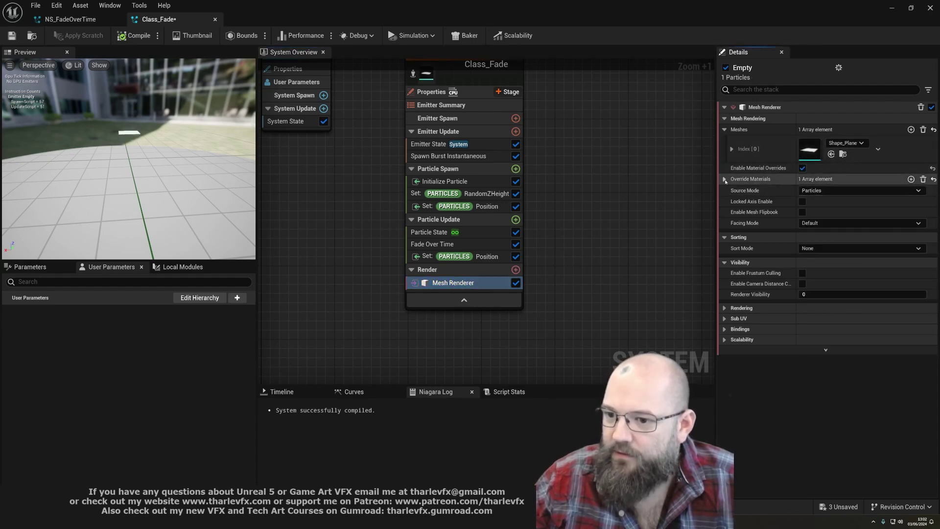
click(845, 207)
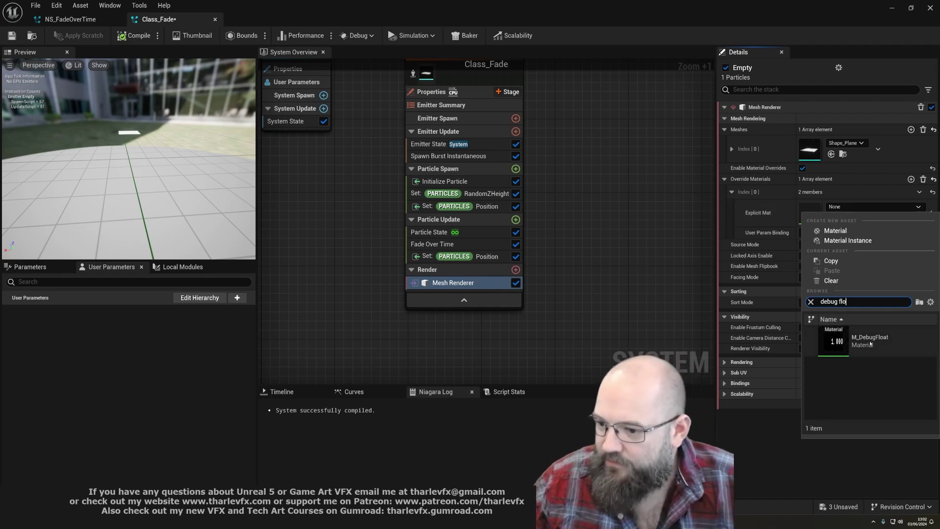
click(868, 343)
- Open M_DebugFloat, examine its Dynamic Parameter and DebugScalarValues nodes with a flat preview mesh, and close it without applying changes
double_click(808, 214)
right_drag(466, 293, 711, 287)
click(537, 188)
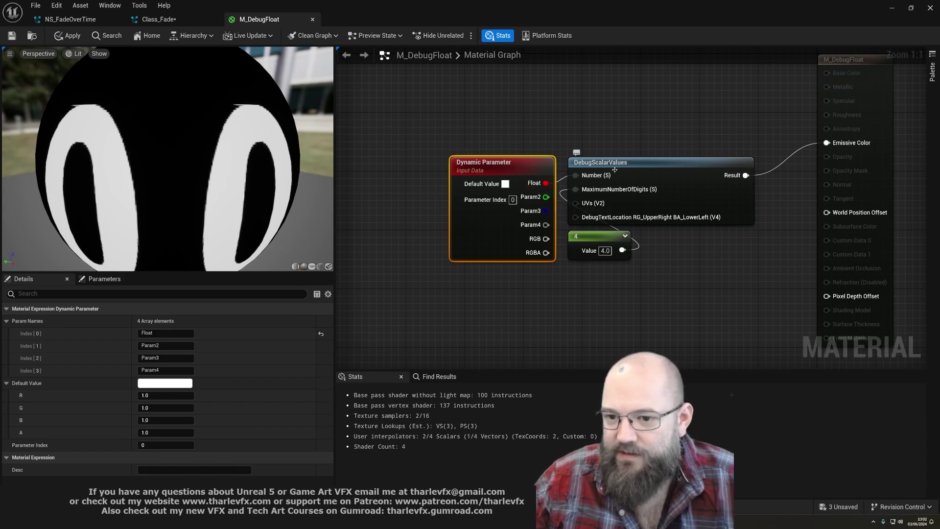
click(652, 131)
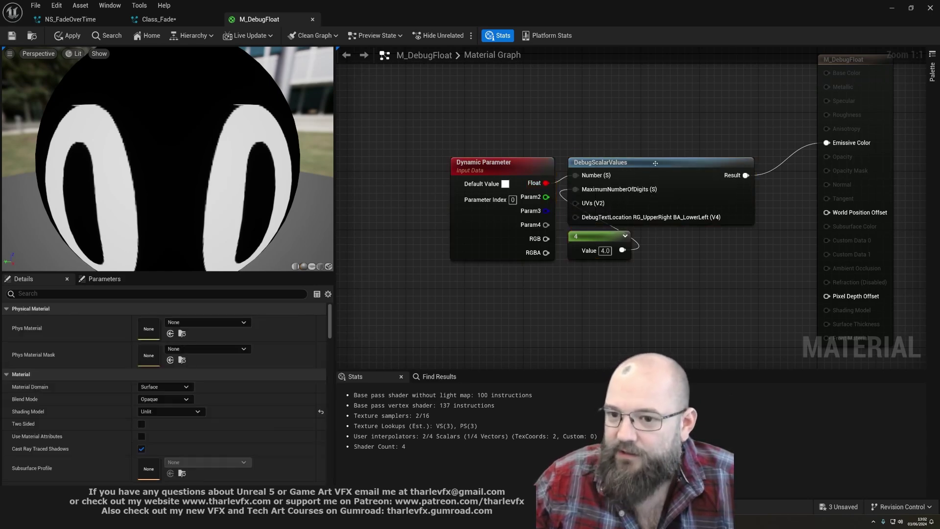
click(312, 267)
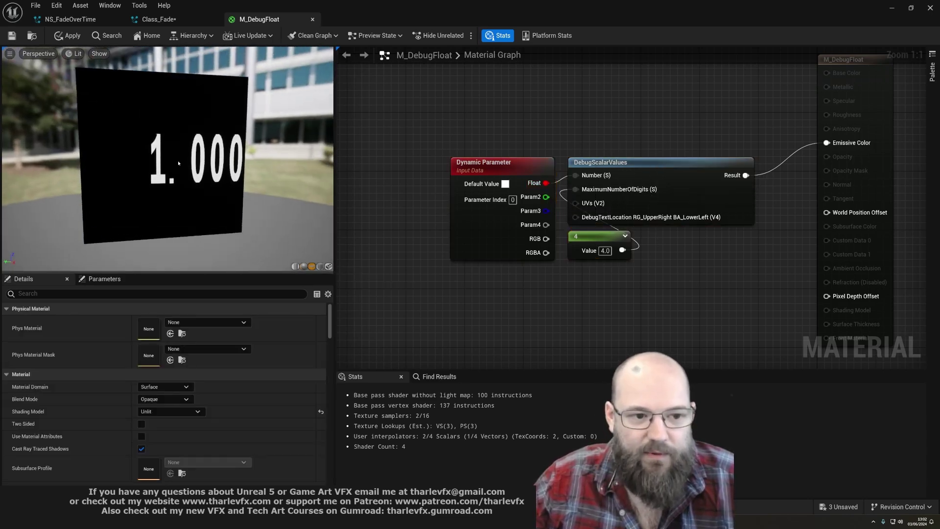
right_drag(698, 118, 650, 148)
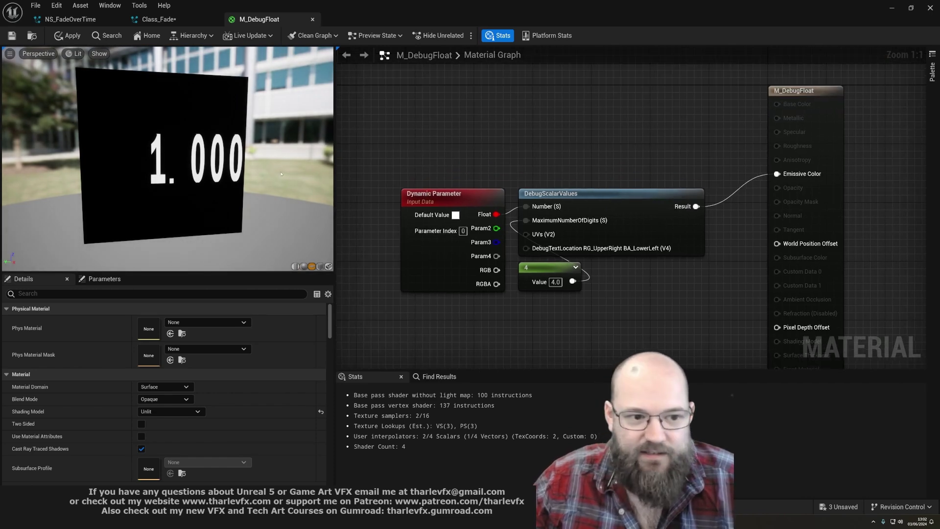
middle_click(279, 21)
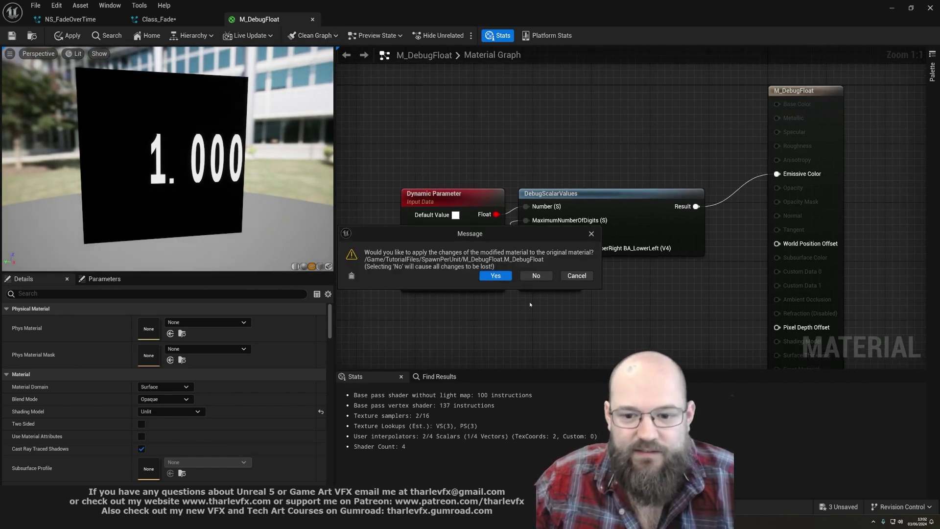
click(544, 277)
- Add a Dynamic Material Parameters module to Particle Update below the Set Position module
drag(149, 144, 235, 153)
scroll(149, 144, up, 5)
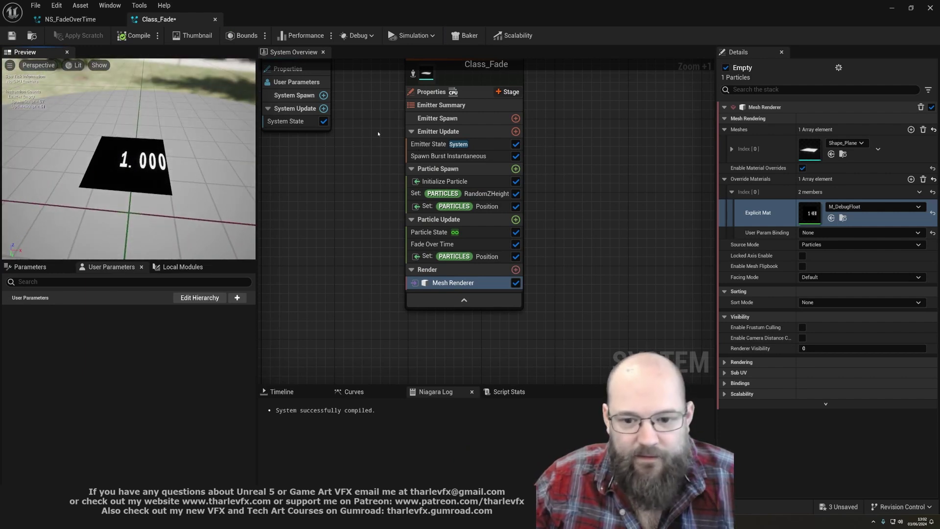
click(487, 258)
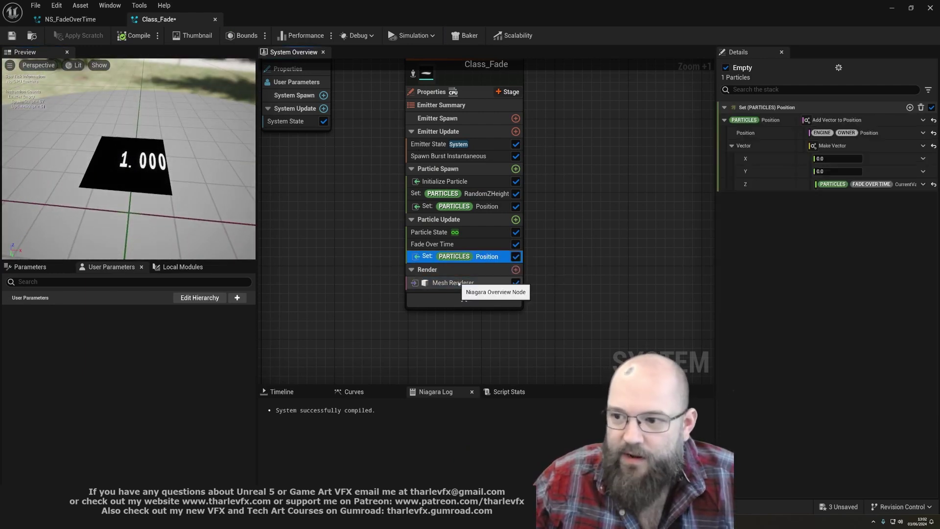
click(515, 220)
text(dyna)
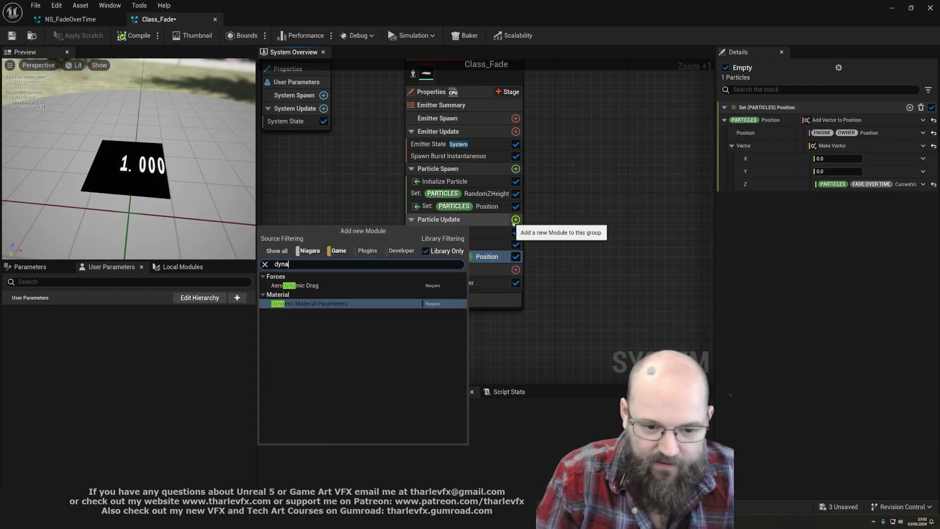
key(Return)
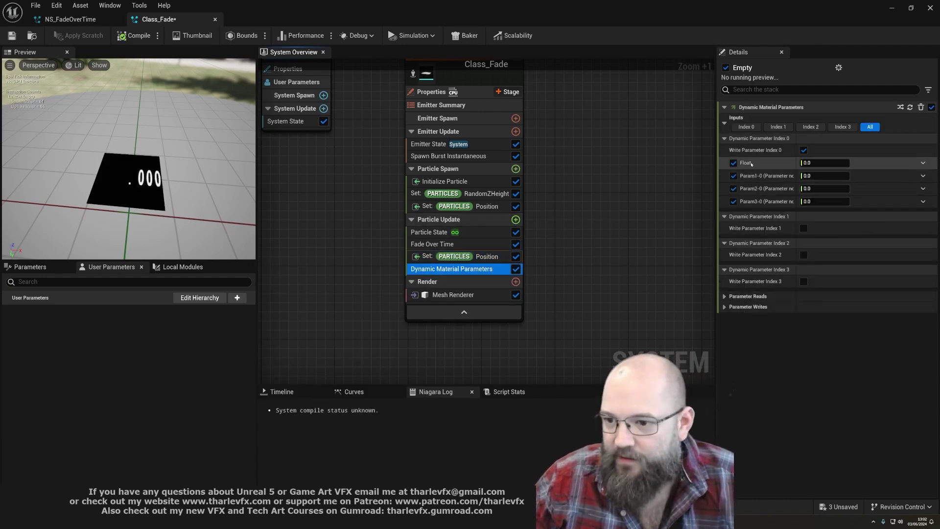
- Link the Dynamic Material Parameters module's Float input to PARTICLES RandomZHeight and inspect the number on the plane in the preview
click(923, 163)
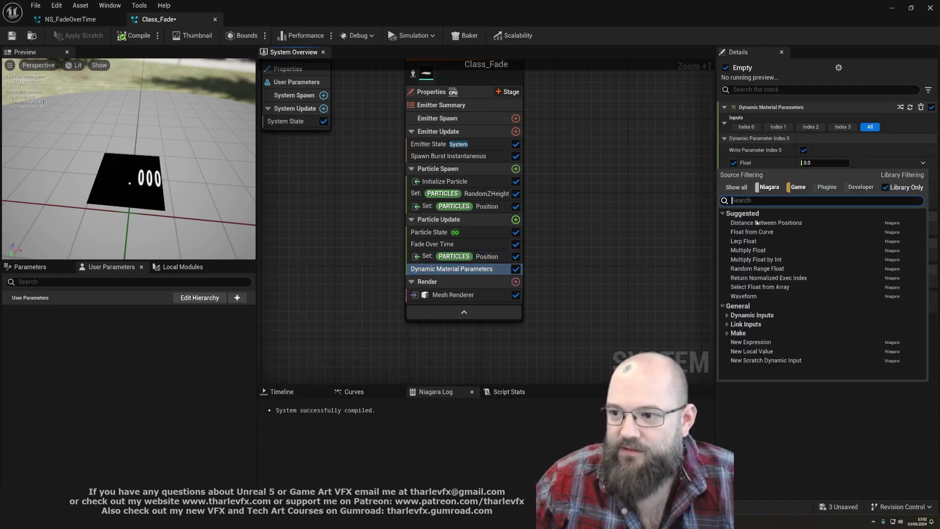
text(random)
scroll(906, 289, down, 2)
click(803, 348)
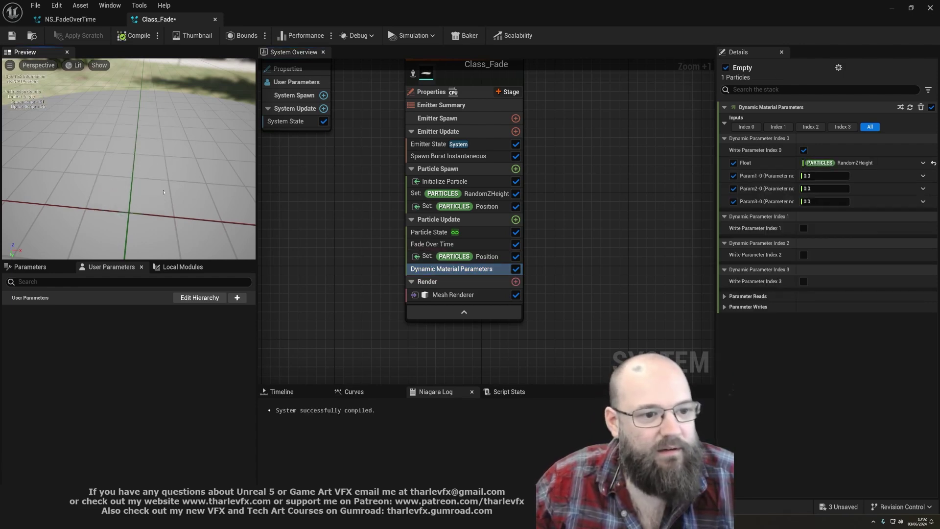
mouse_move(191, 198)
mouse_down()
mouse_move(190, 182)
mouse_move(180, 185)
mouse_up()
scroll(190, 189, down, 4)
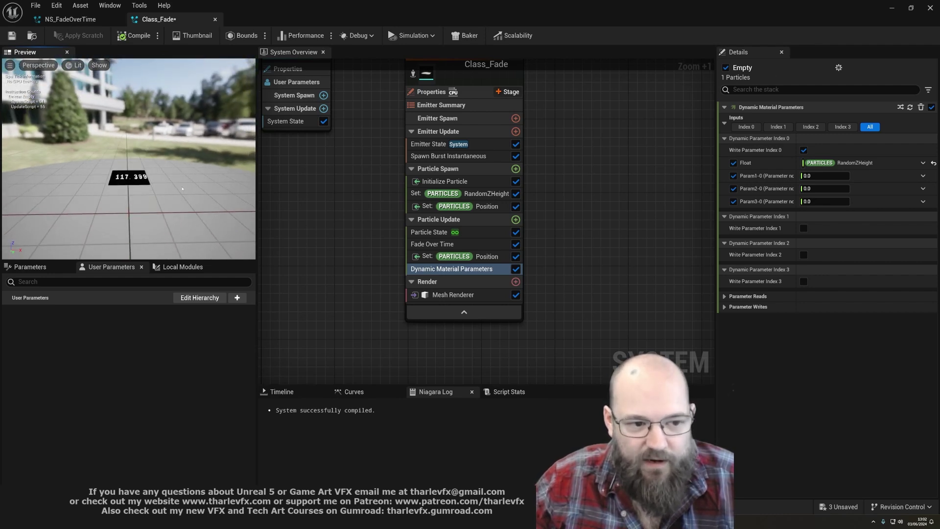
drag(182, 189, 193, 174)
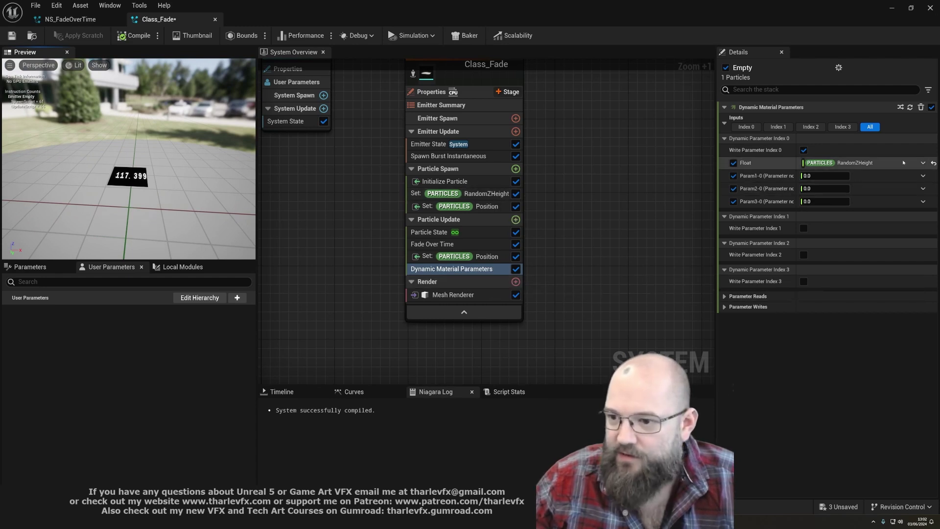
- Link the Dynamic Material Parameters module's Float input to PARTICLES FADE OVER TIME CurrentValue
click(923, 162)
text(fade)
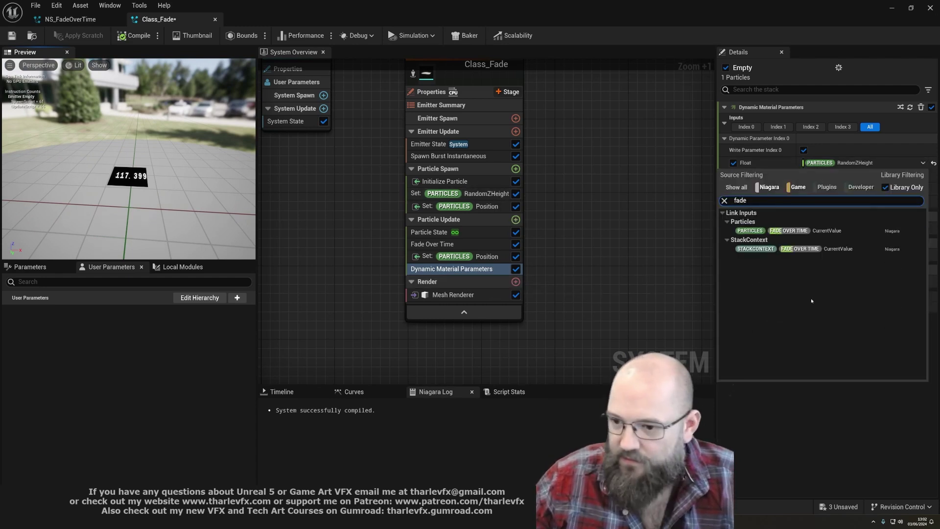
click(833, 243)
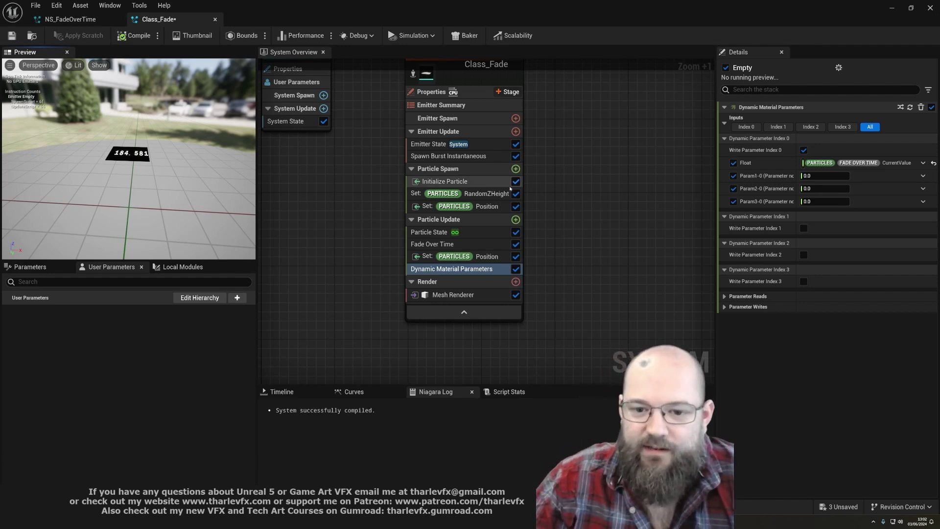
- Copy the Set RandomZHeight module from Particle Spawn into Particle Update above Fade Over Time
click(490, 194)
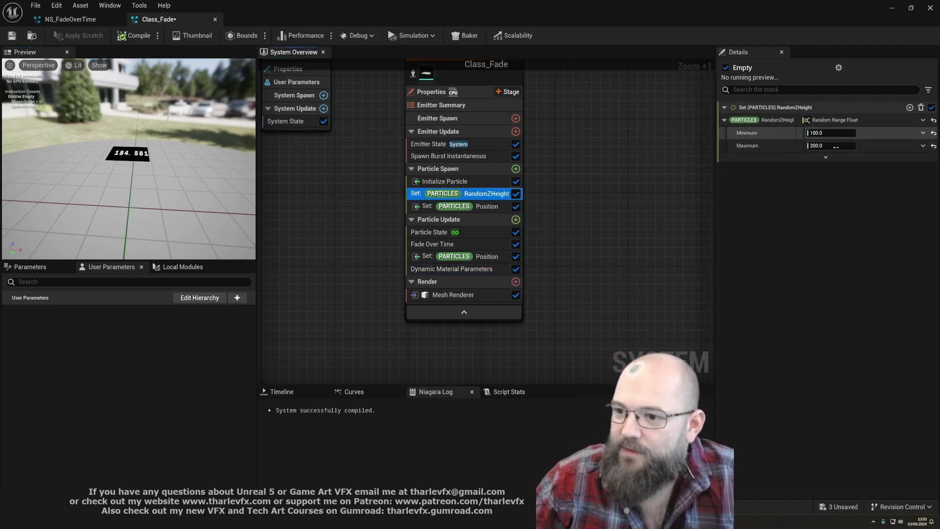
click(478, 245)
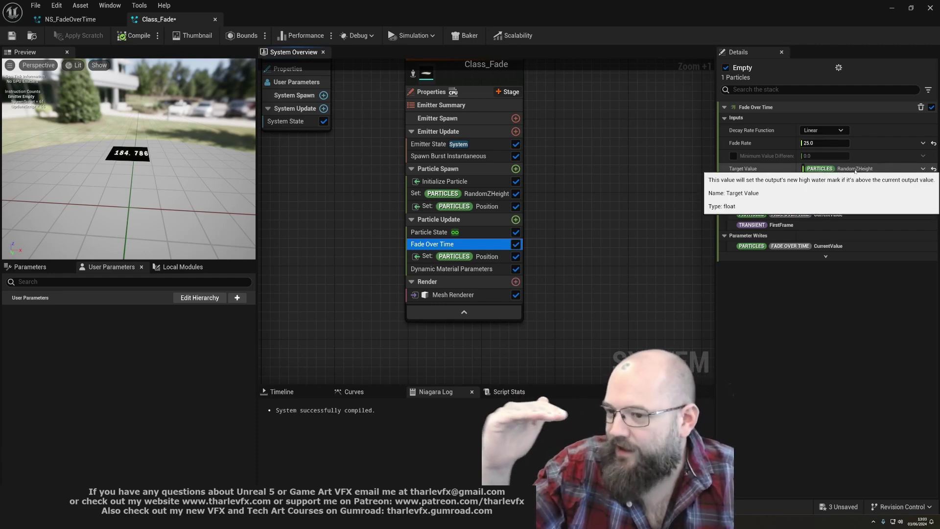
click(486, 194)
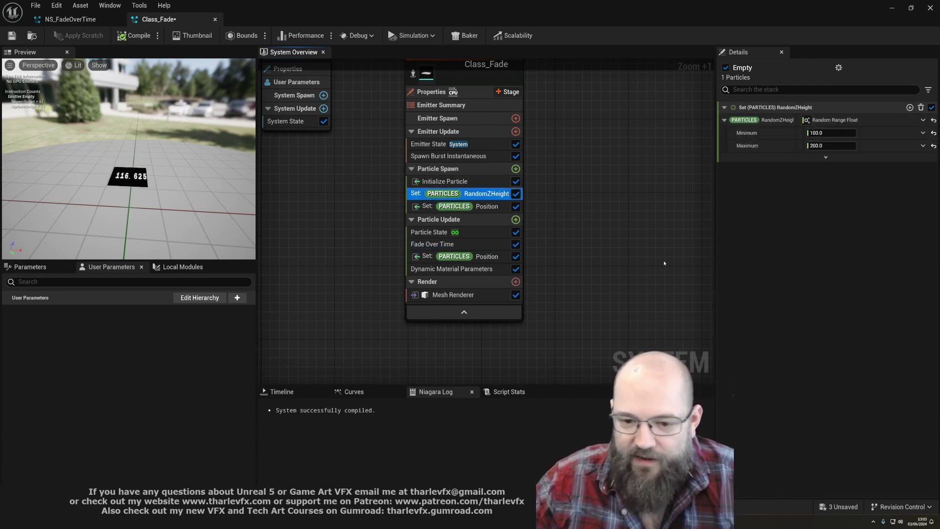
click(479, 245)
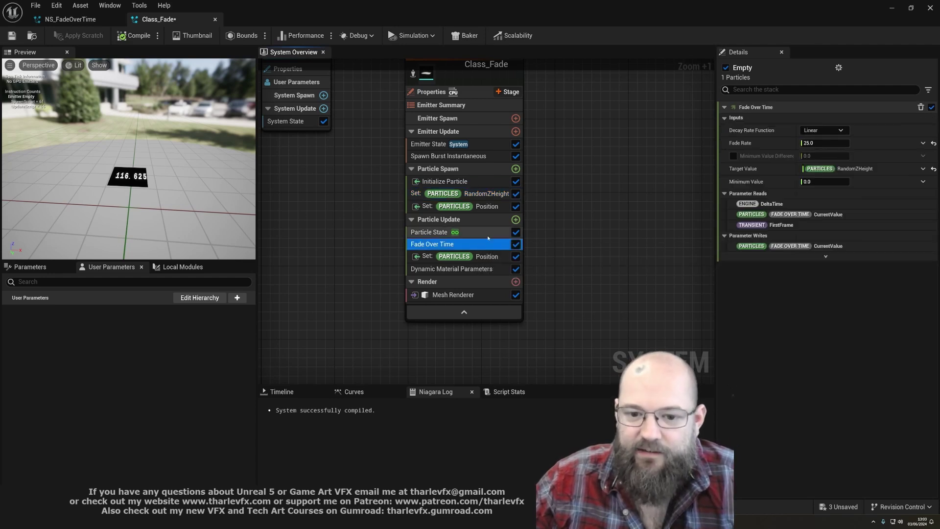
click(489, 236)
key(ctrl+v)
click(490, 244)
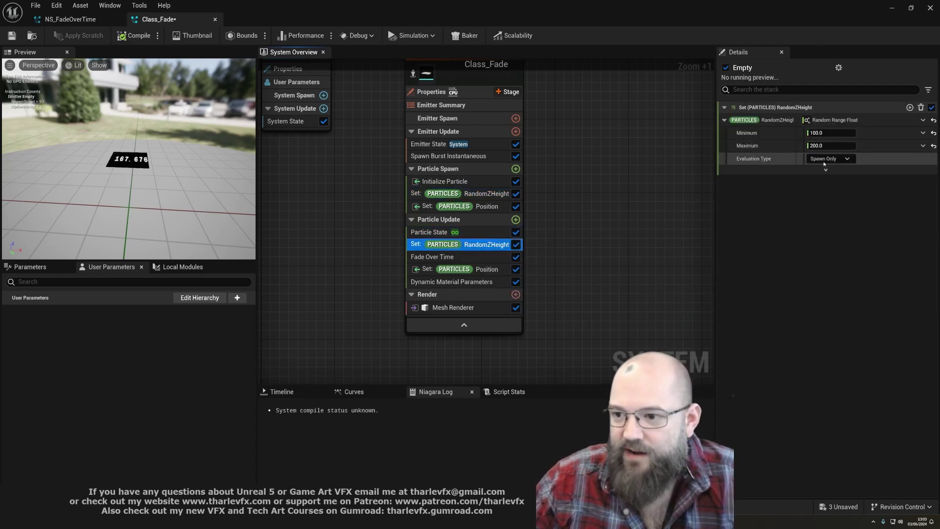
- Set the Particle Update RandomZHeight module's evaluation type to Every Frame and its minimum to 0
click(829, 159)
click(832, 182)
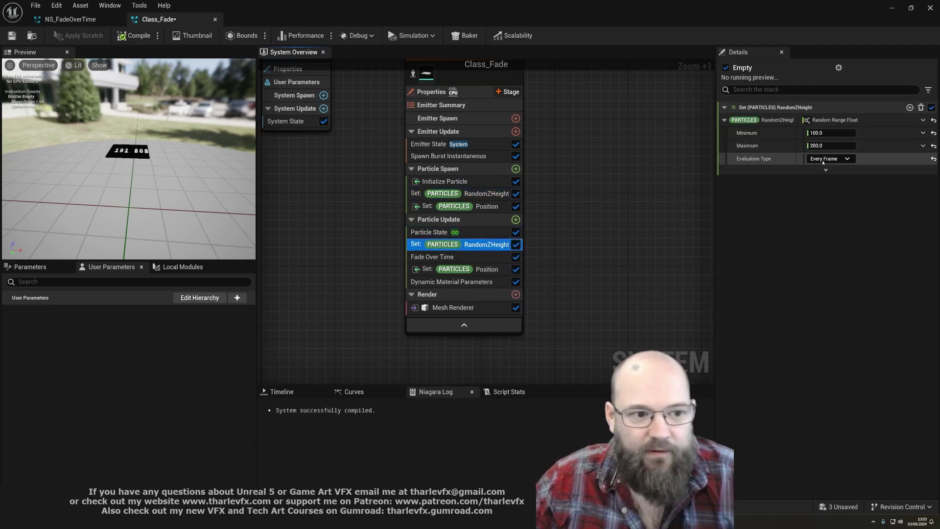
click(841, 132)
text(0)
key(Tab)
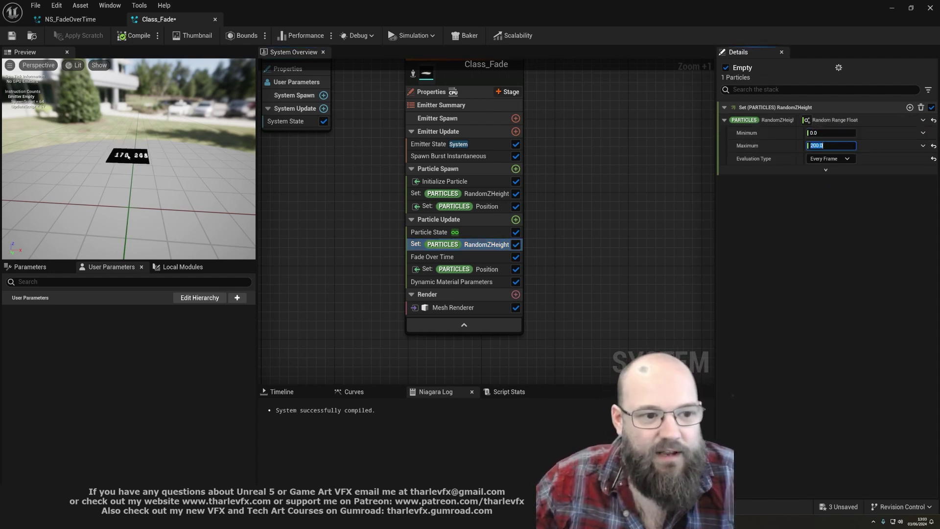
- Compare the random range settings of the RandomZHeight modules in Particle Spawn and Particle Update
click(490, 244)
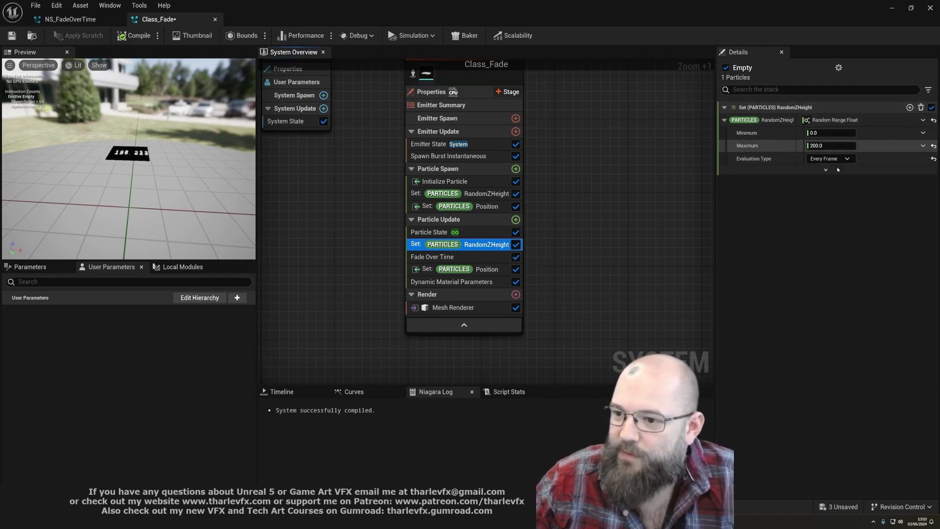
click(474, 194)
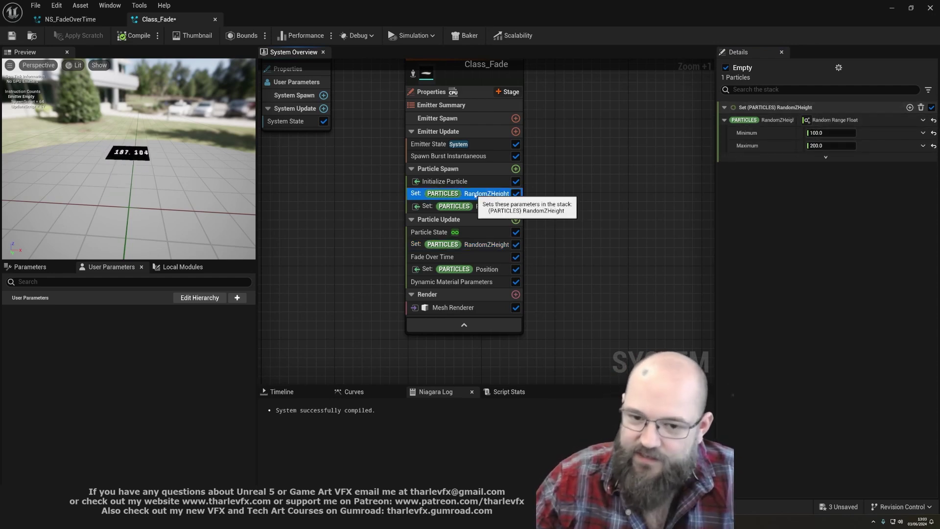
click(488, 244)
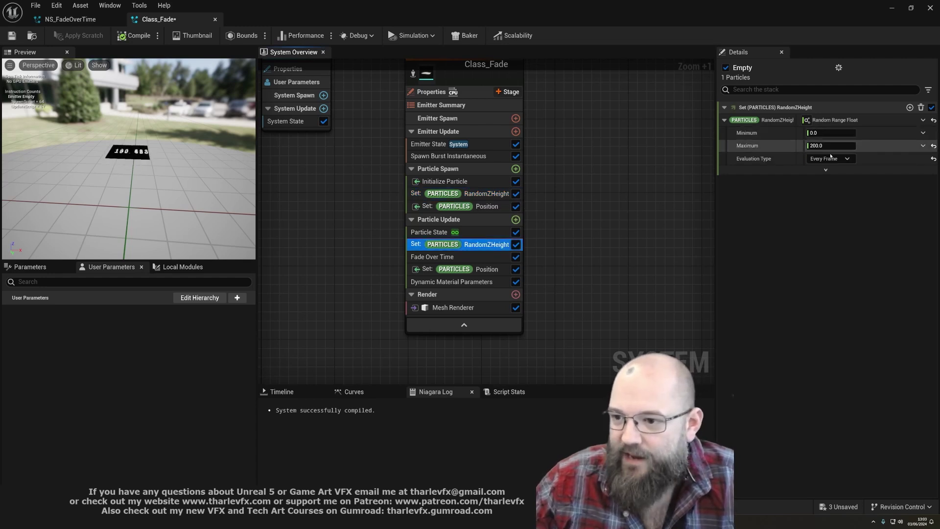